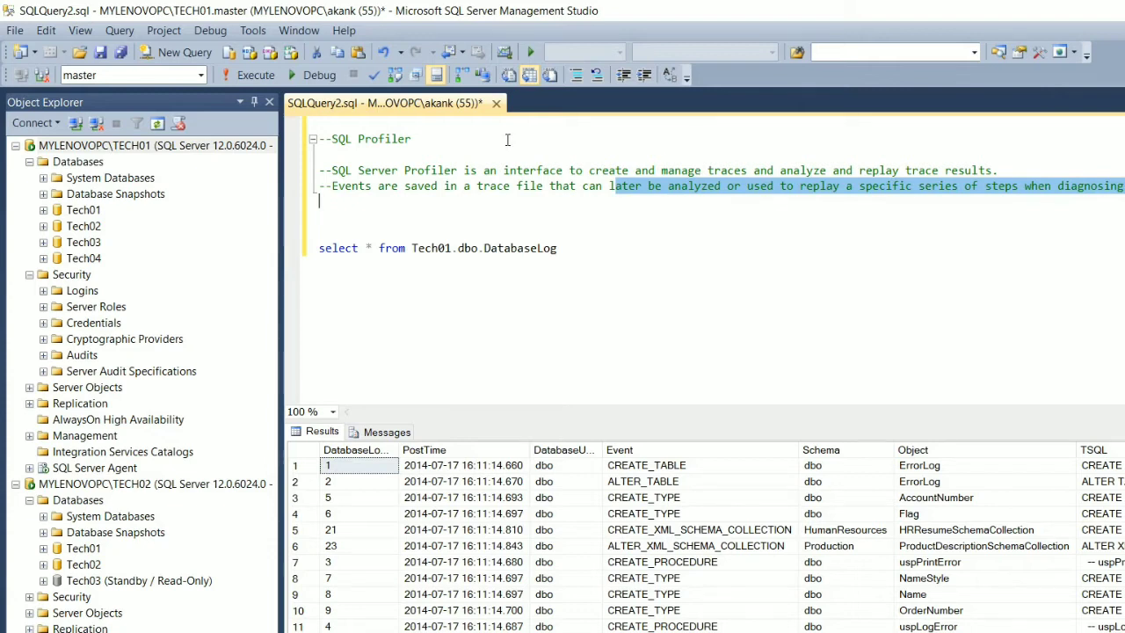
# Search Windows for "profi" to locate the SQL Server 2014 Profiler app
pyautogui.click(416, 141)
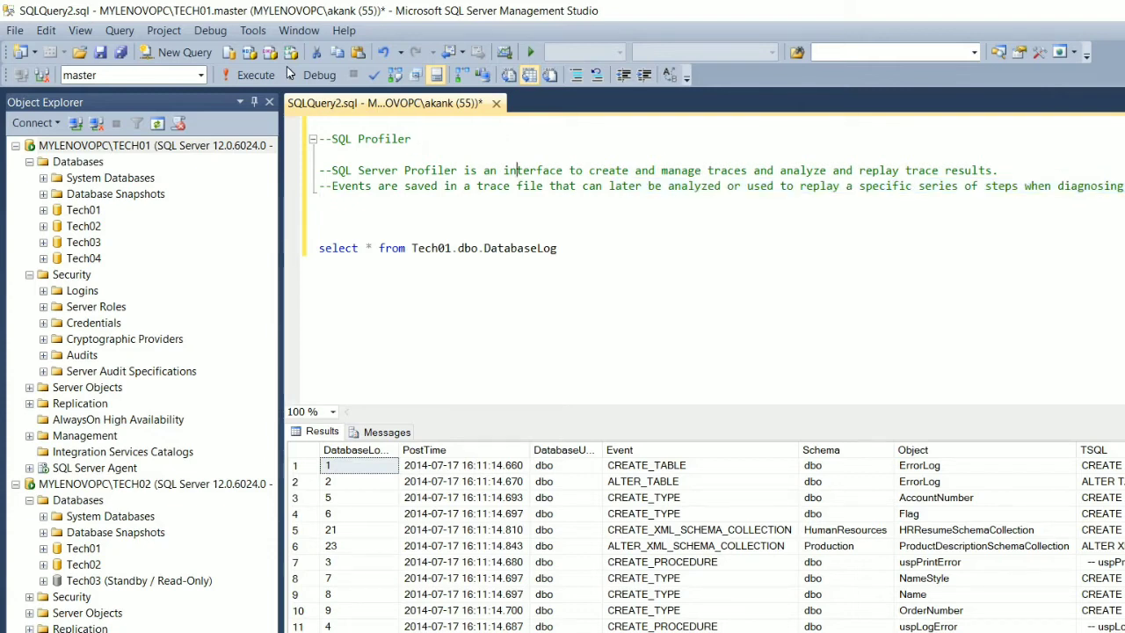
pyautogui.hotkey('alt', 't')
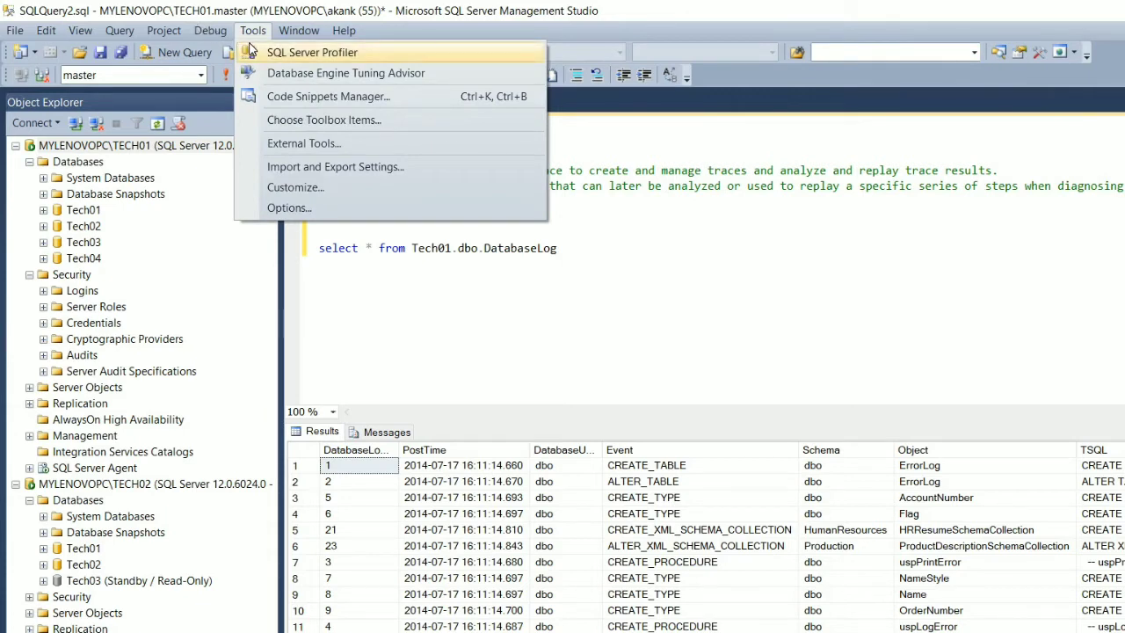
pyautogui.click(152, 625)
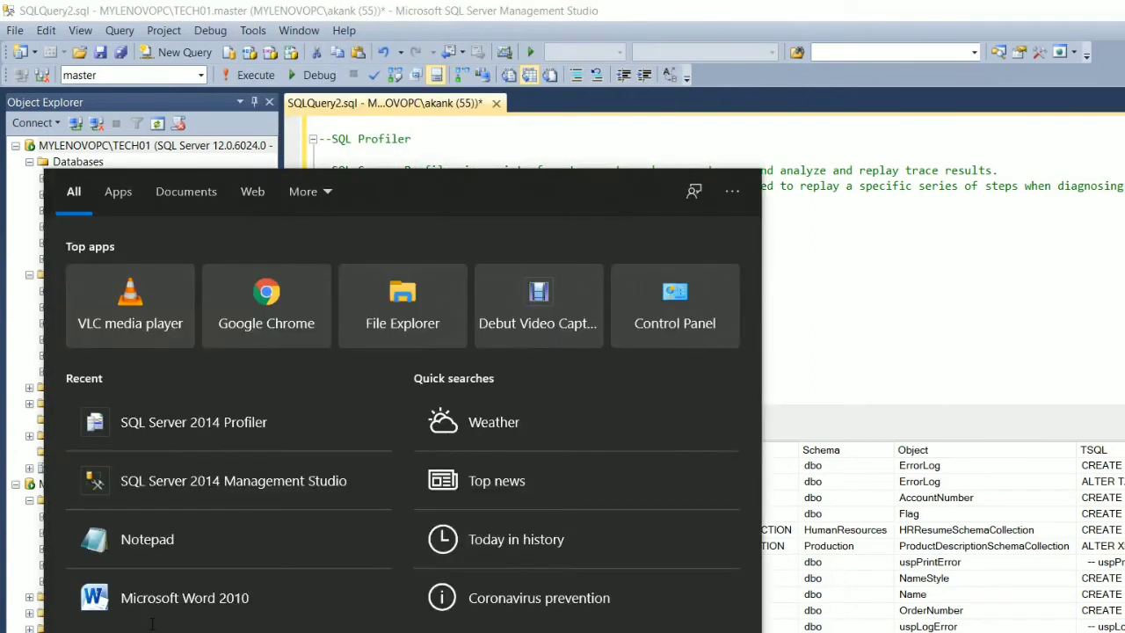
pyautogui.write('profi')
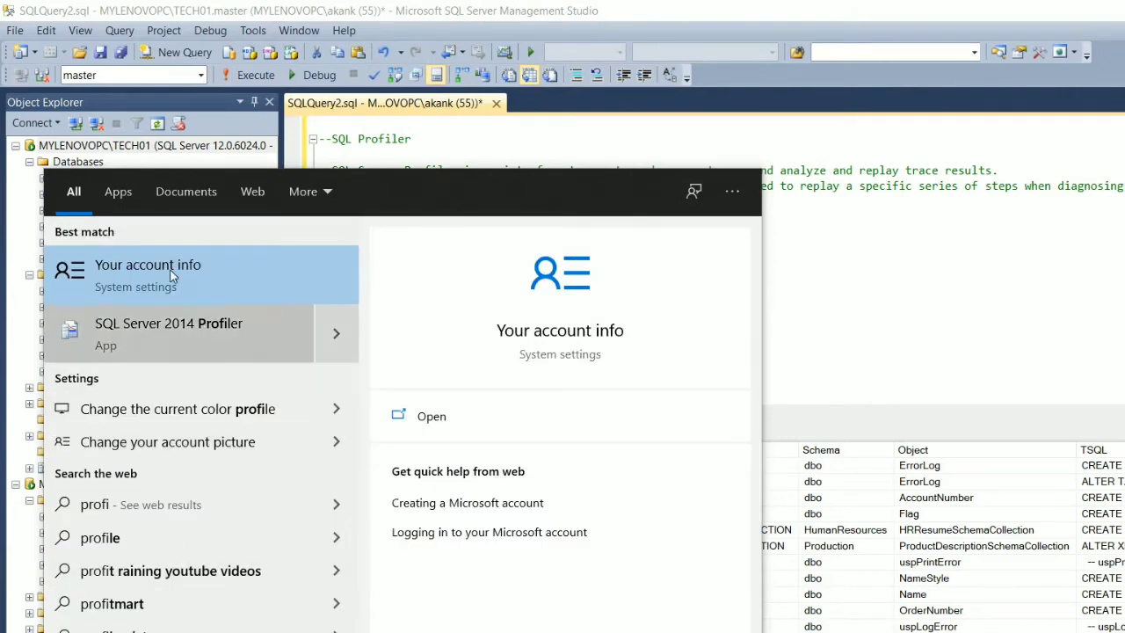
pyautogui.click(907, 274)
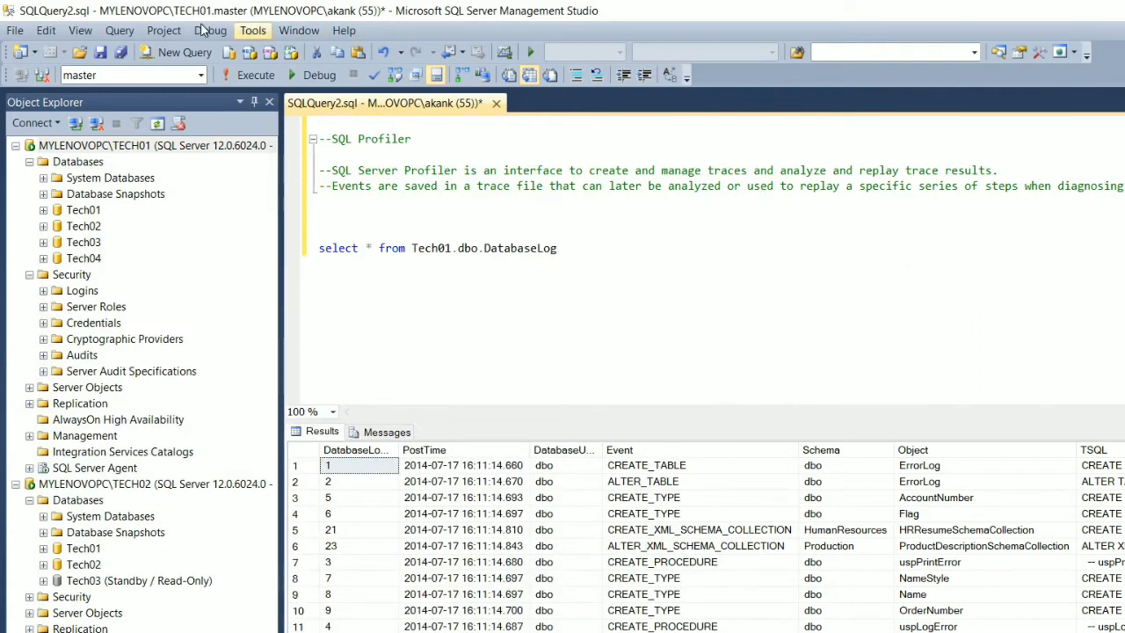
# Launch SQL Server Profiler and run a trace on MYLENOVOPC\TECH01 with the Standard (default) template in a maximized trace window
pyautogui.click(252, 30)
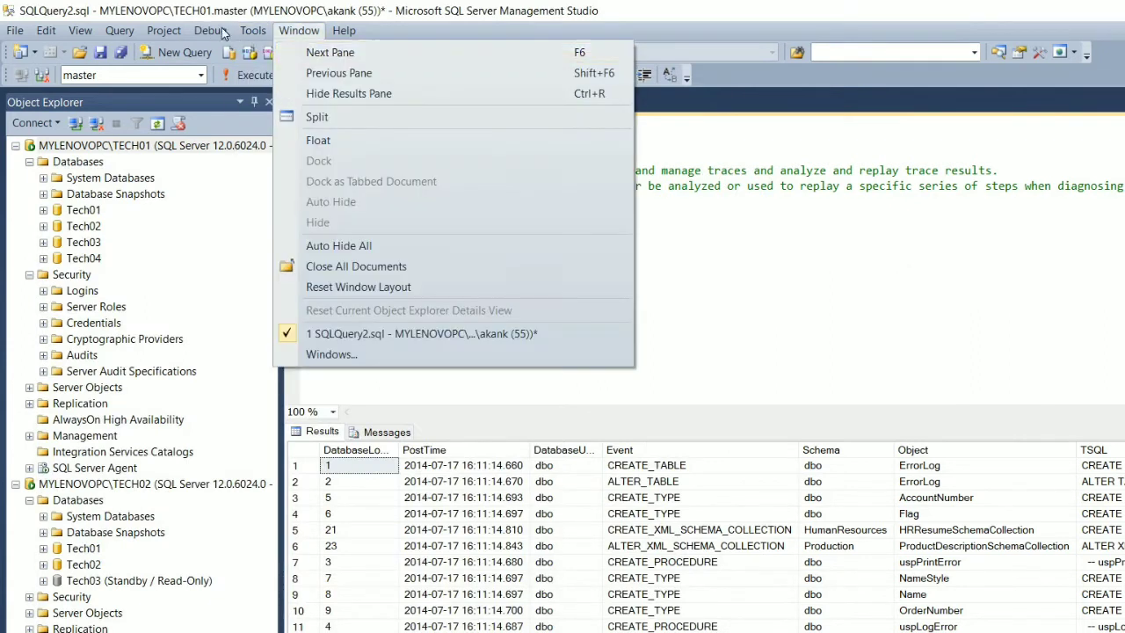
pyautogui.click(312, 53)
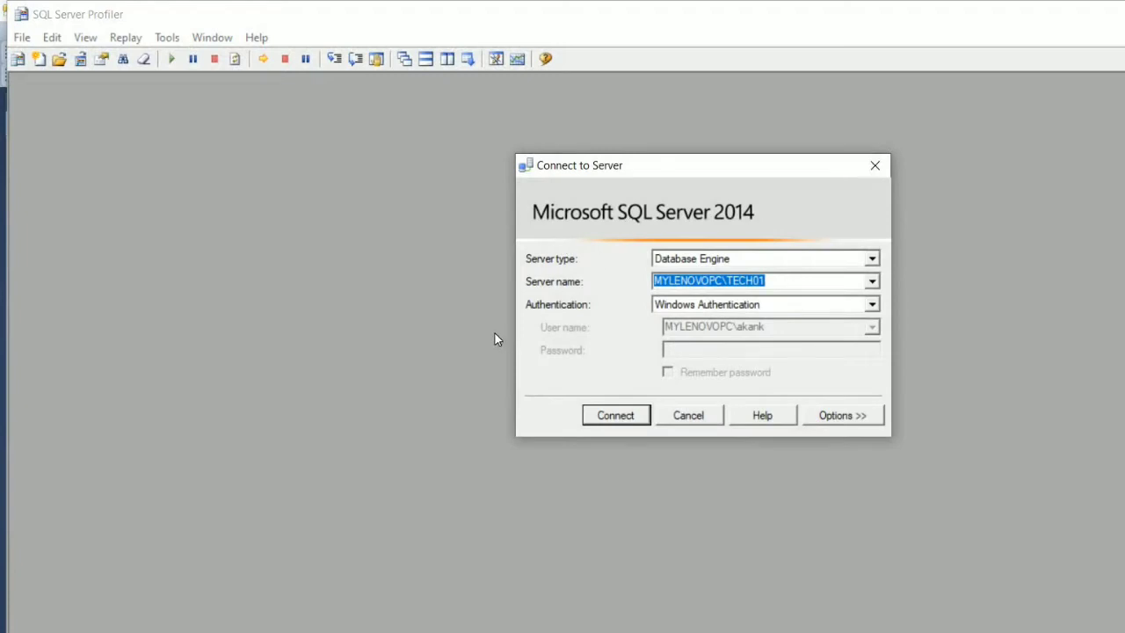
pyautogui.press('Return')
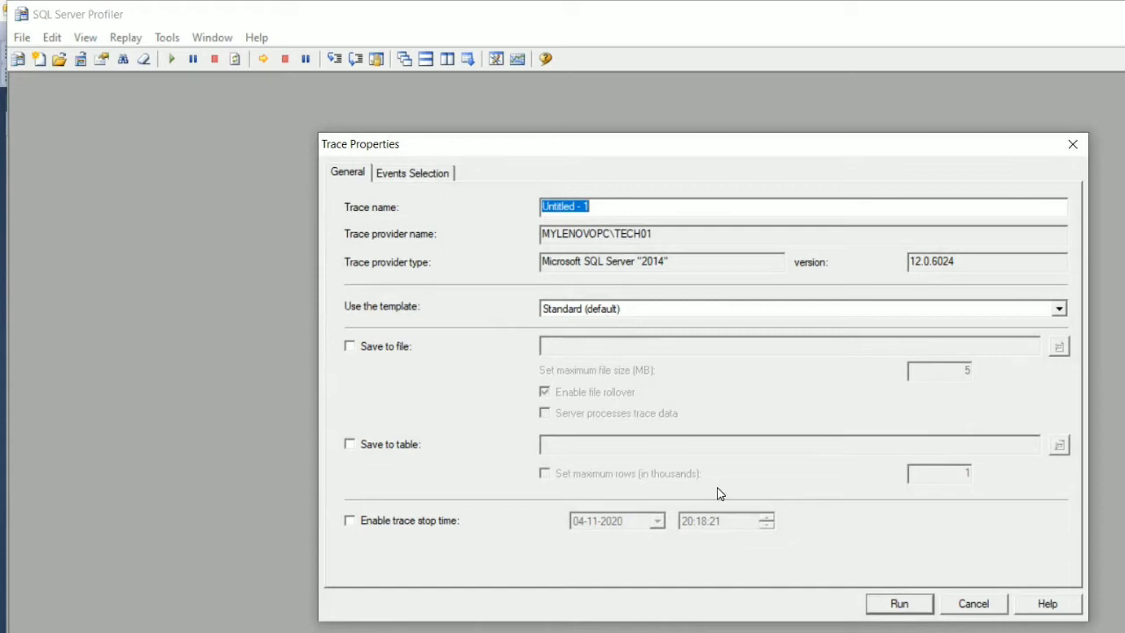
pyautogui.press('Return')
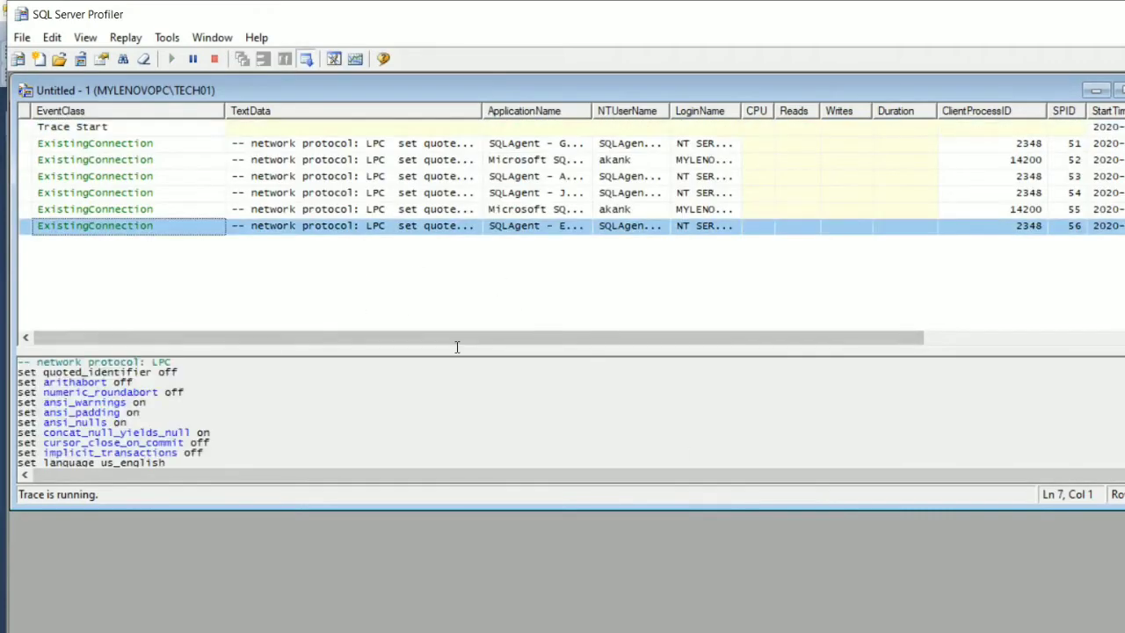
pyautogui.doubleClick(903, 84)
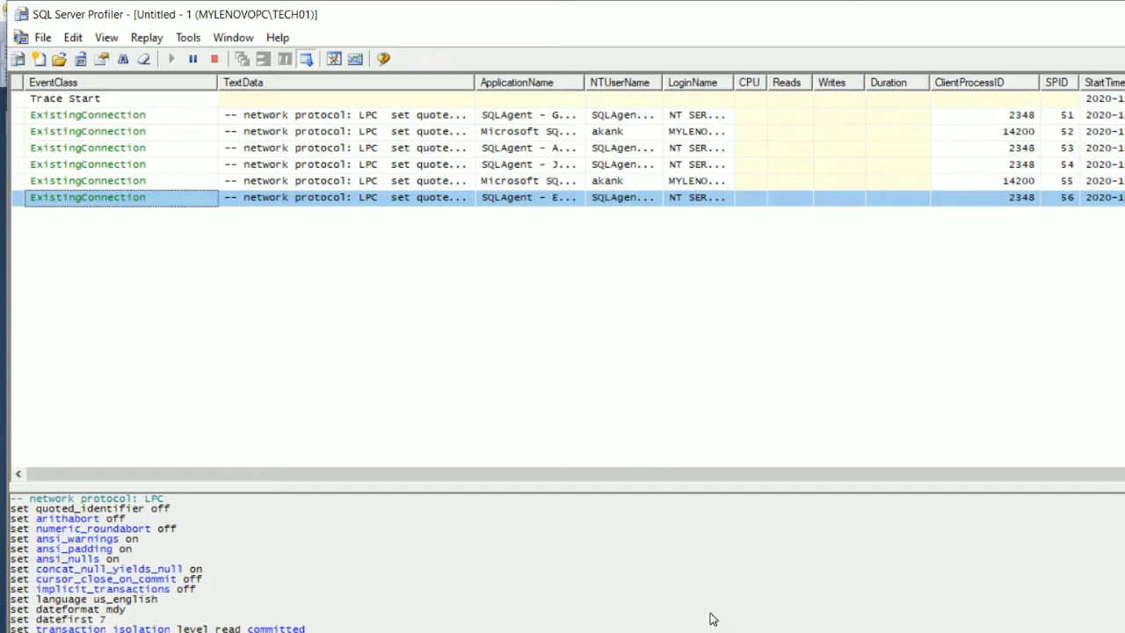
# Switch to SQL Server Management Studio and execute the select query on Tech01.dbo.DatabaseLog three times
pyautogui.hotkey('alt', 'Tab')
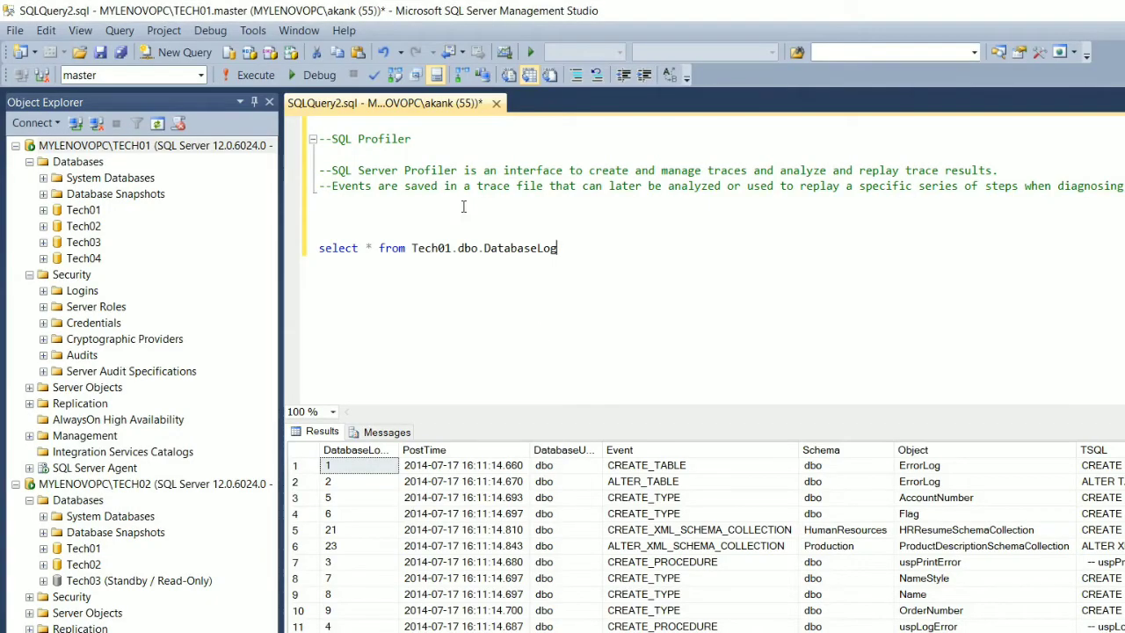
pyautogui.keyDown('shift'); pyautogui.click(463, 214); pyautogui.keyUp('shift')
pyautogui.click(221, 77)
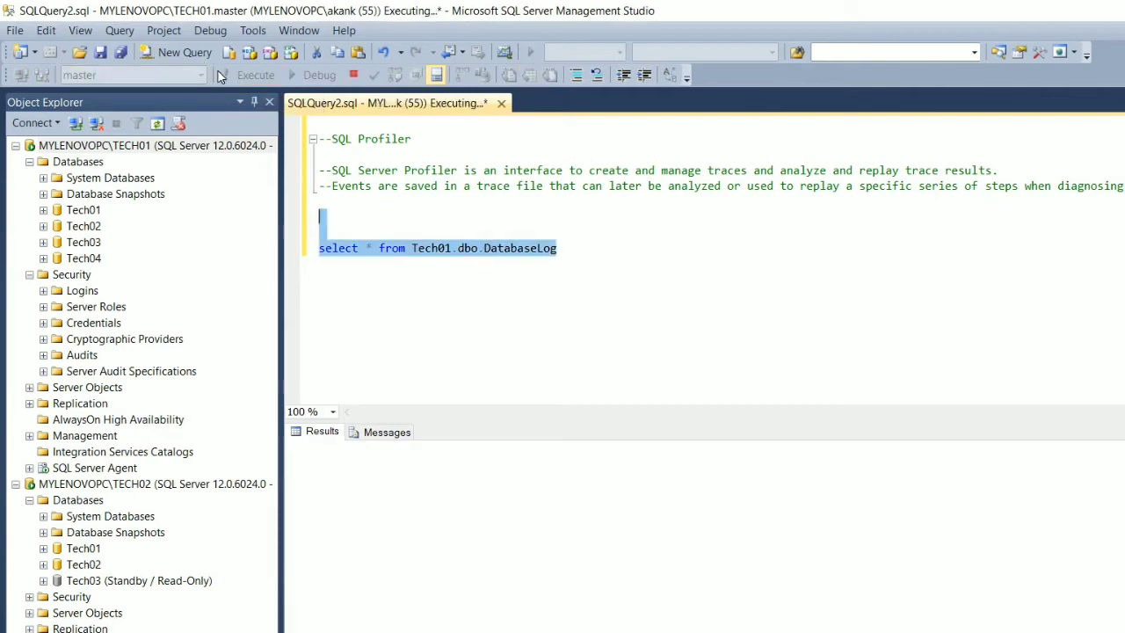
pyautogui.moveTo(557, 247); pyautogui.dragTo(318, 247)
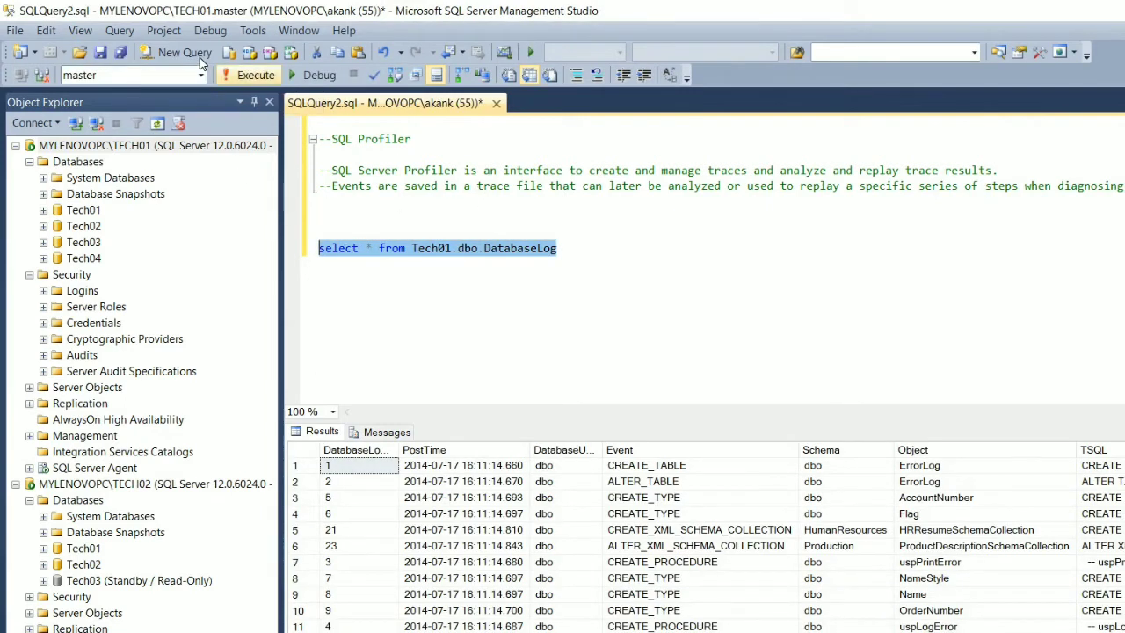
pyautogui.click(251, 74)
pyautogui.moveTo(557, 248); pyautogui.dragTo(318, 248)
pyautogui.click(251, 75)
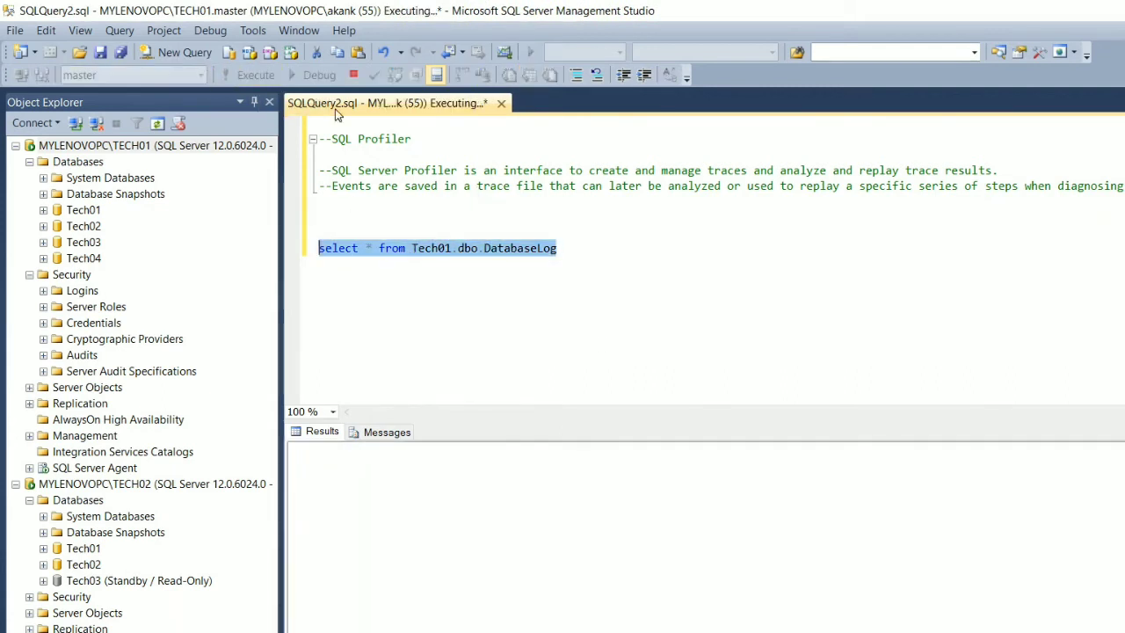
# Switch to SQL Server Profiler and examine the captured connection and batch events with their statement text
pyautogui.hotkey('alt', 'Tab')
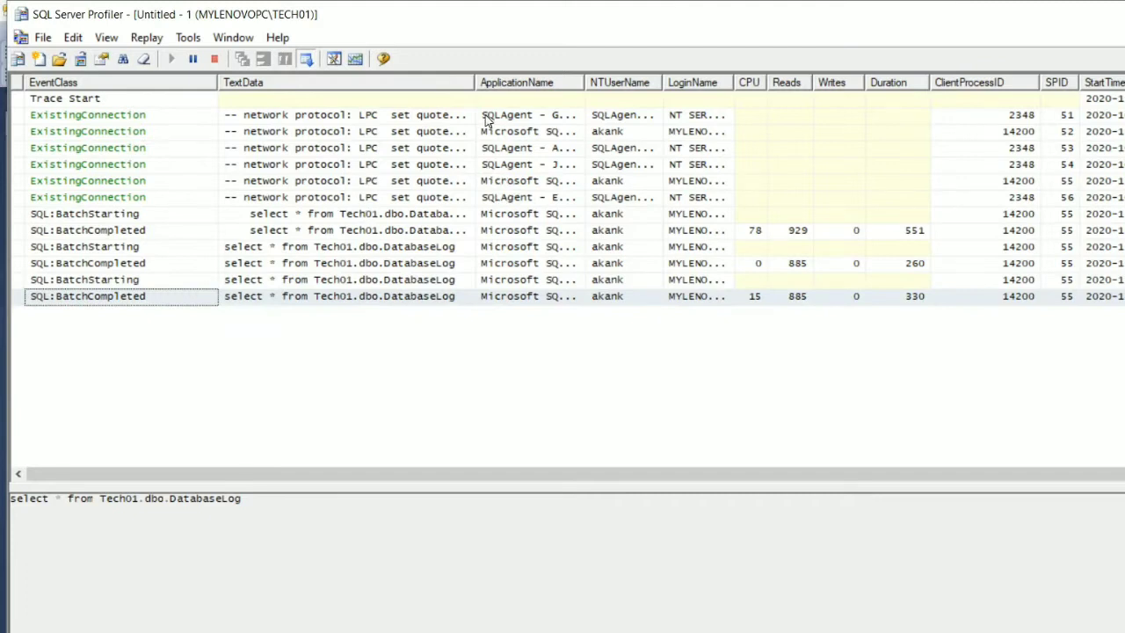
pyautogui.hotkey('ctrl', 'Home')
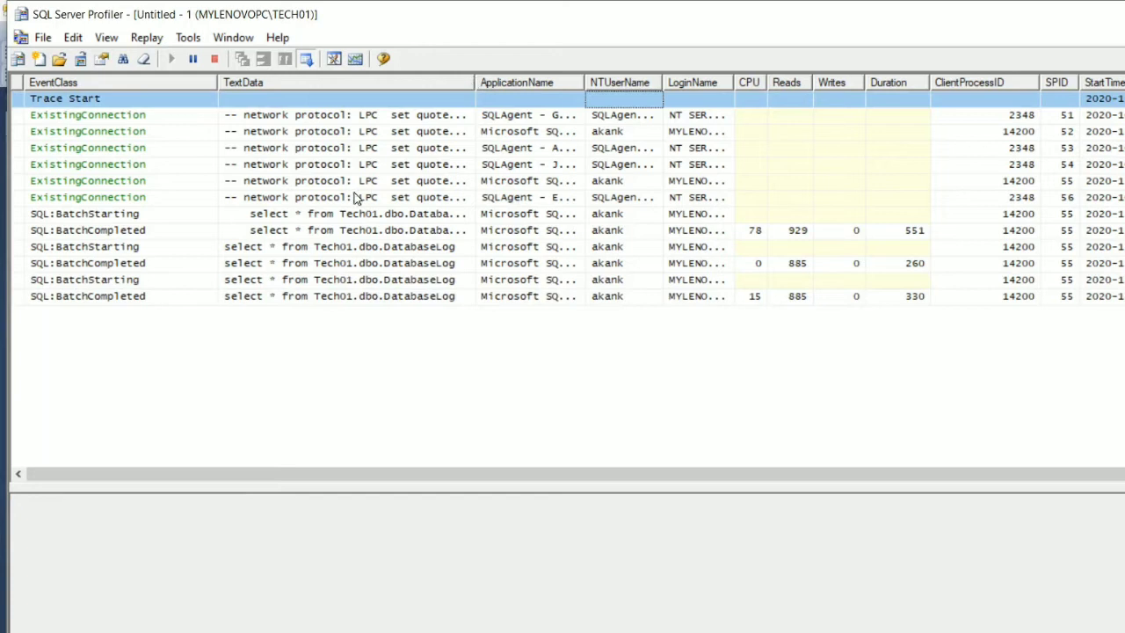
pyautogui.press('Down')
pyautogui.press('Down')
pyautogui.press('Down')
pyautogui.press('Down')
pyautogui.press('Down')
pyautogui.press('Down')
pyautogui.press('Down')
pyautogui.press('Down')
pyautogui.press('Down')
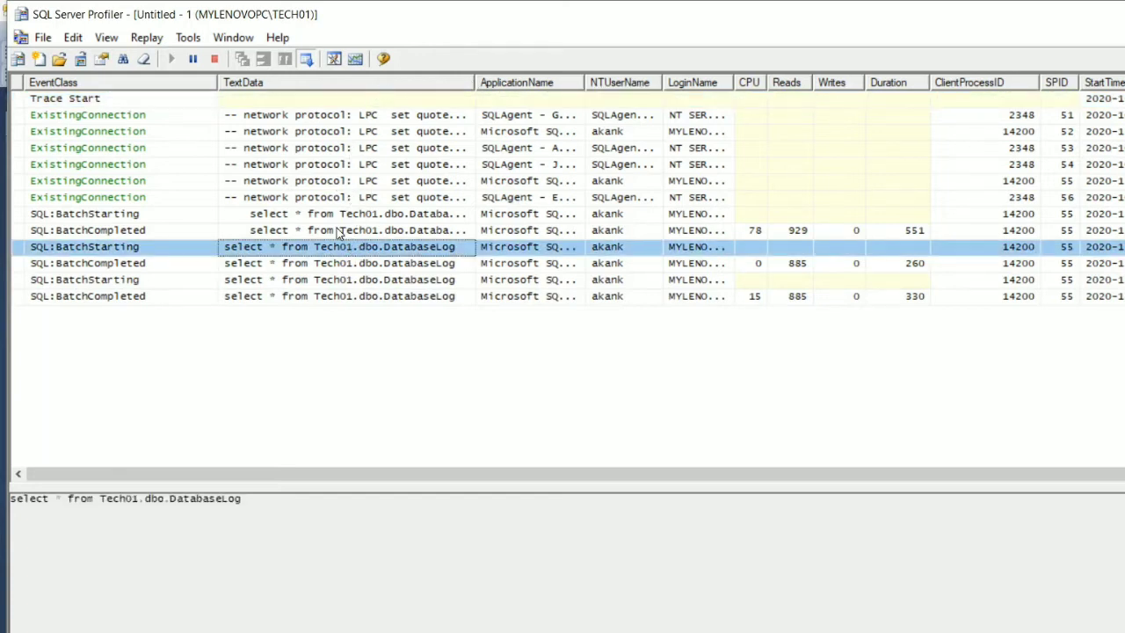
pyautogui.press('Down')
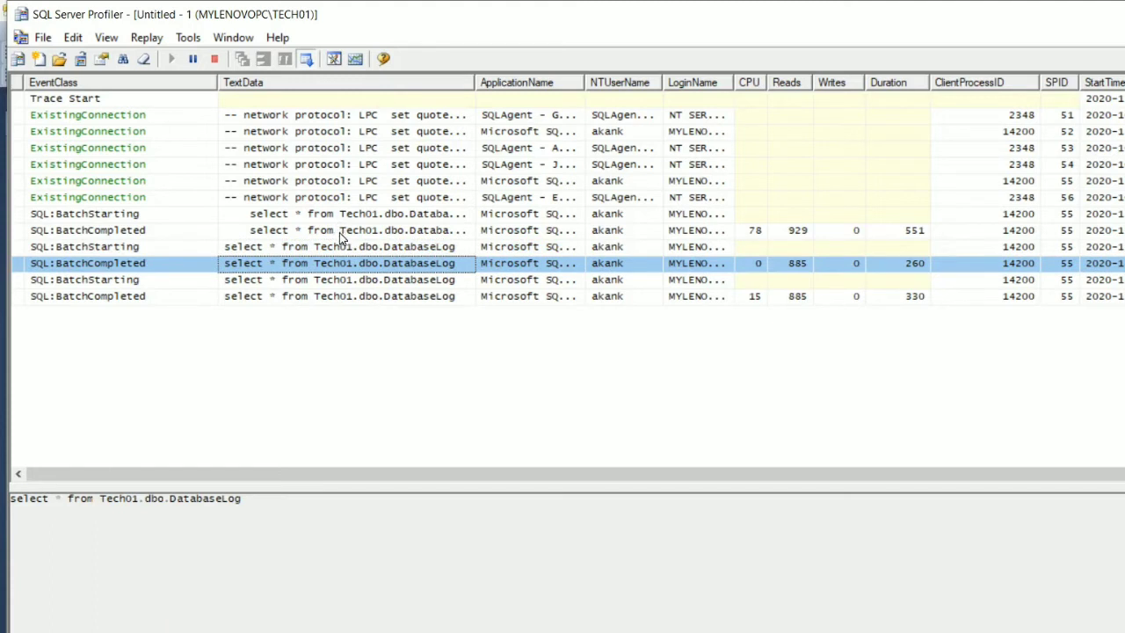
pyautogui.press('Down')
pyautogui.press('Down')
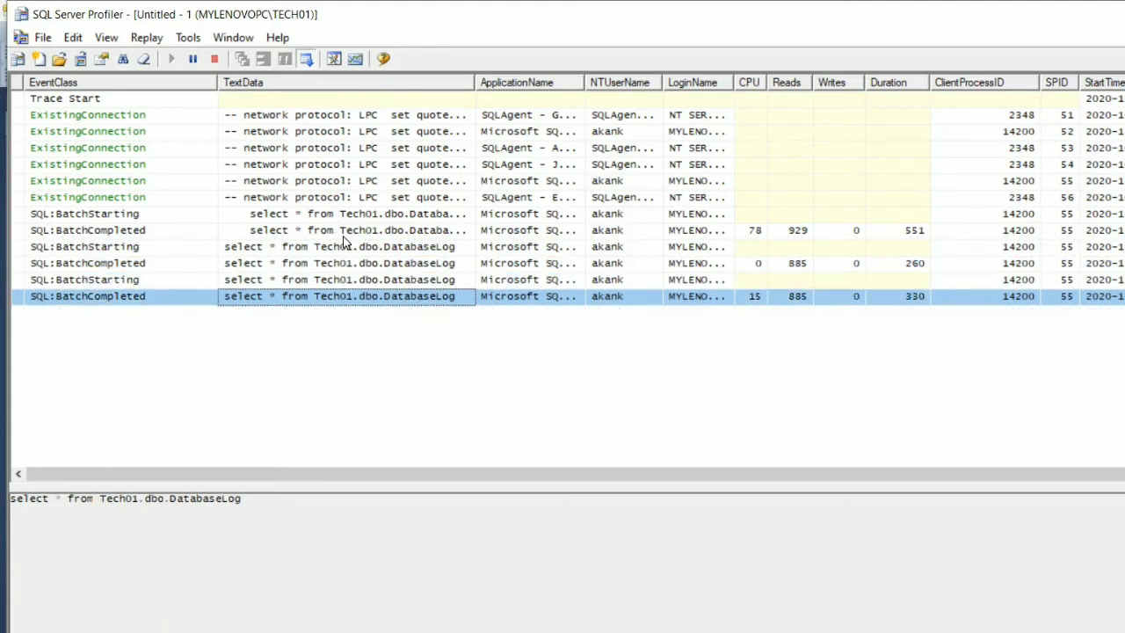
pyautogui.press('Up')
pyautogui.press('Up')
pyautogui.press('Up')
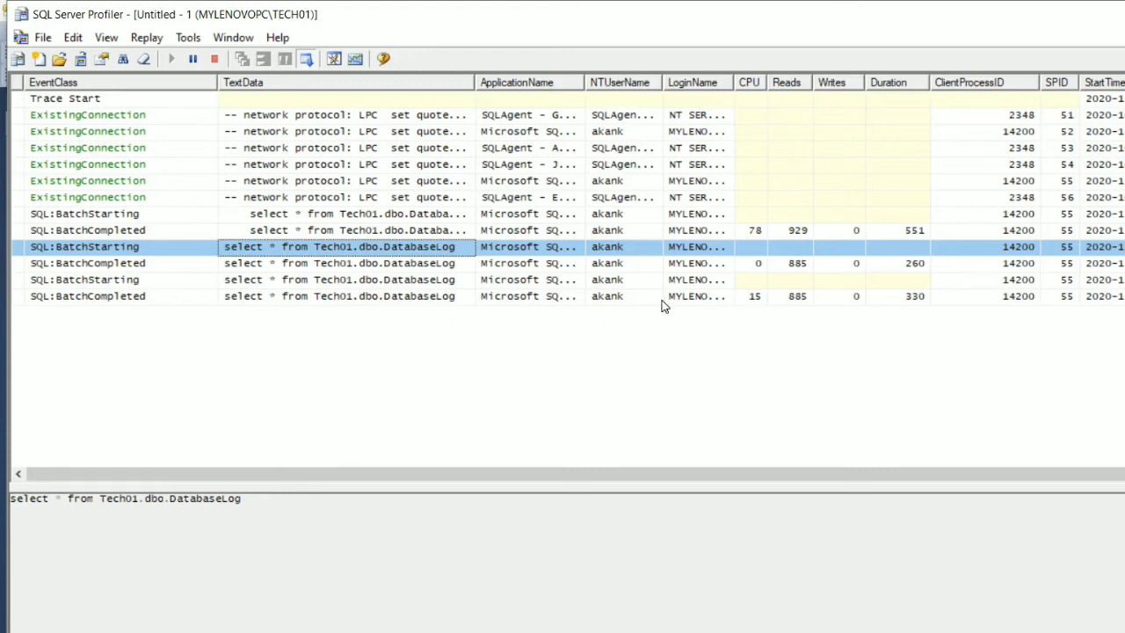
pyautogui.click(350, 109)
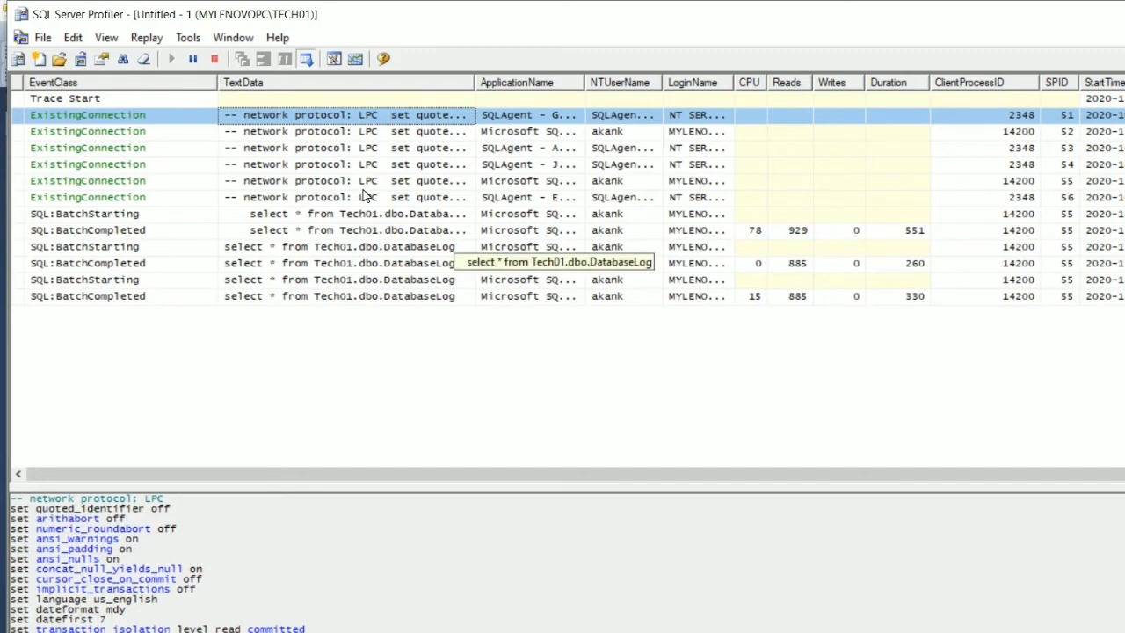
# Stop the running trace in SQL Server Profiler and close its window
pyautogui.click(777, 625)
pyautogui.hotkey('alt', 'Tab')
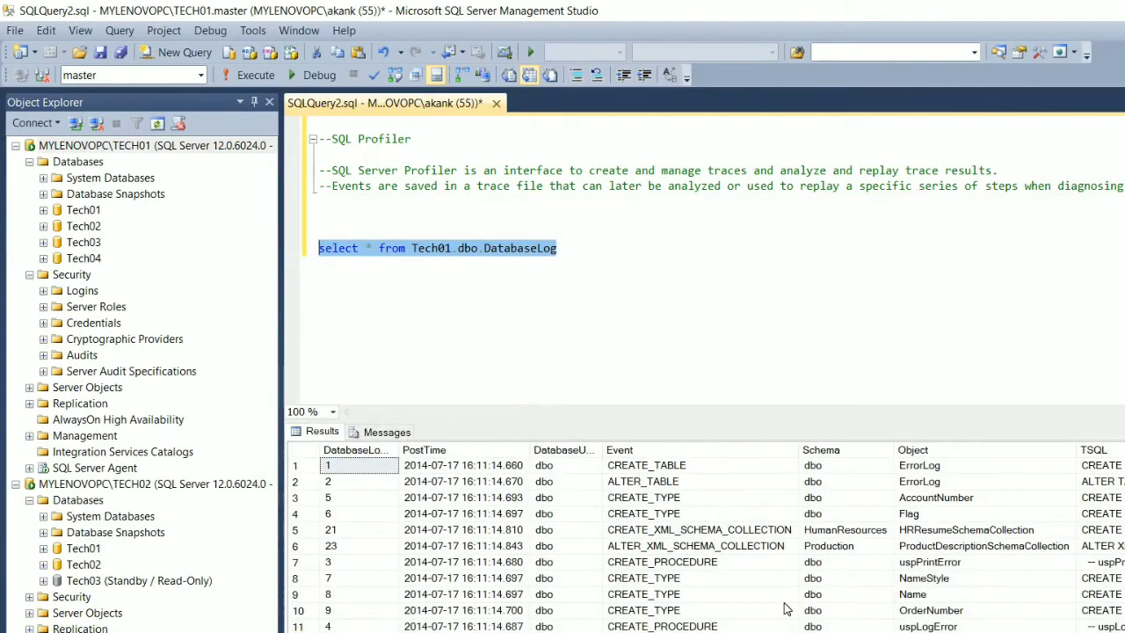
pyautogui.hotkey('alt', 'Tab')
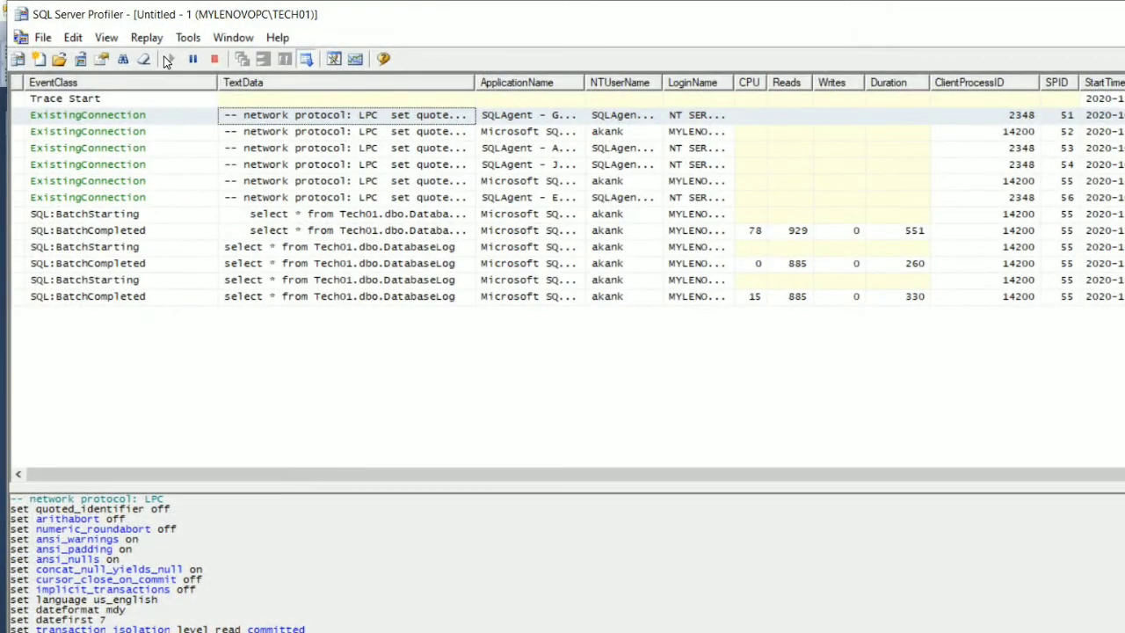
pyautogui.hotkey('shift', 'F5')
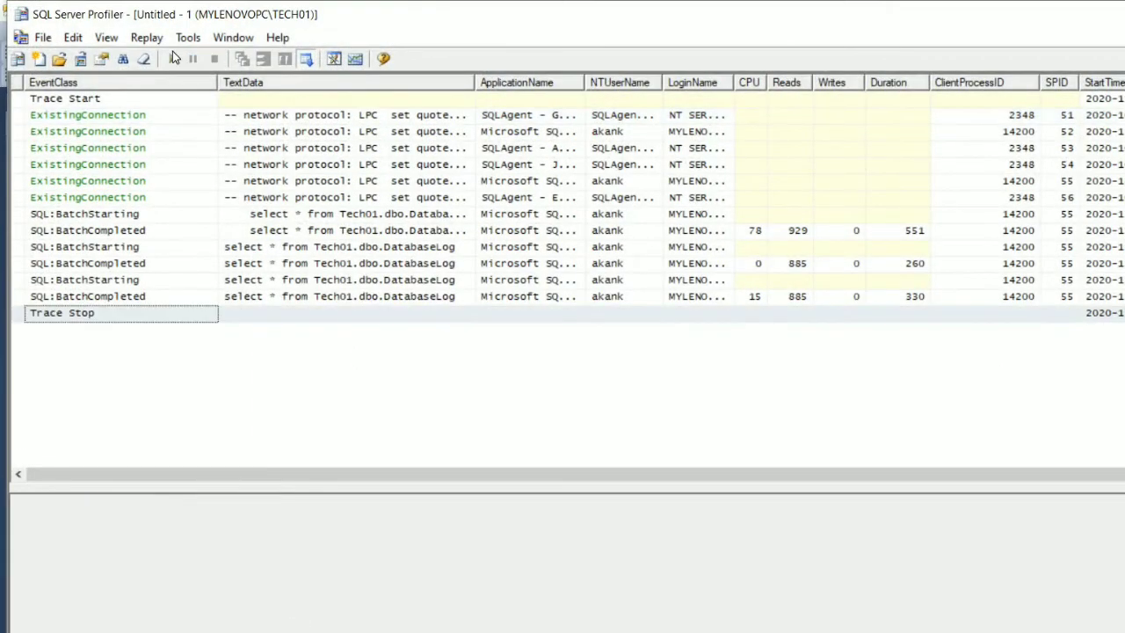
pyautogui.click(1102, 21)
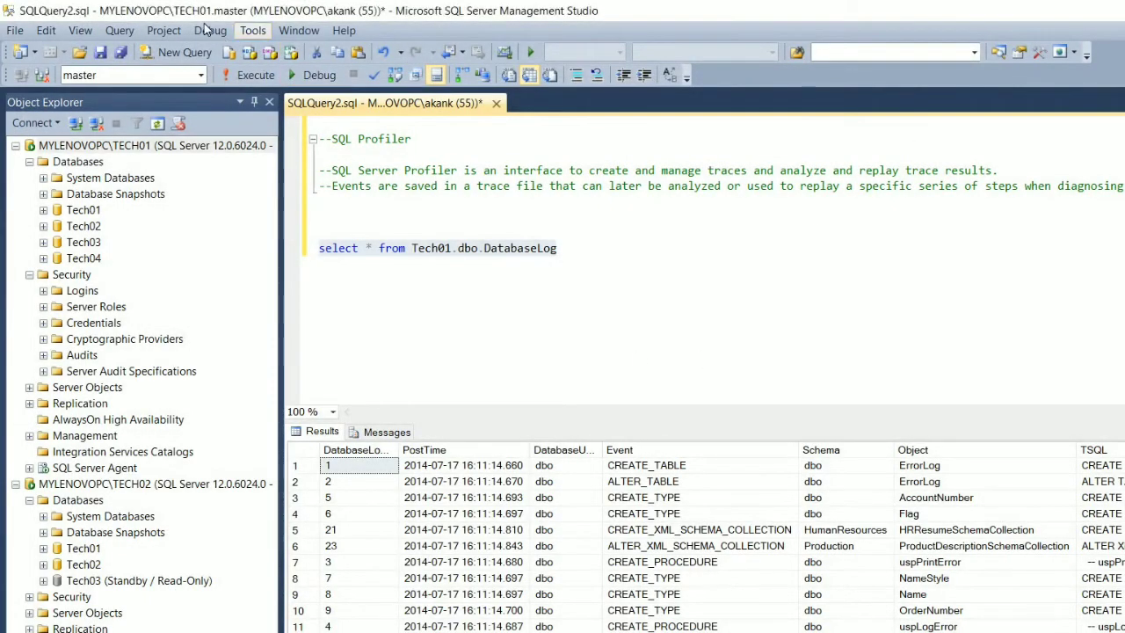
# Launch SQL Server Profiler again from SQL Server Management Studio and connect to MYLENOVOPC\TECH01 with Windows Authentication
pyautogui.click(254, 31)
pyautogui.moveTo(299, 30)
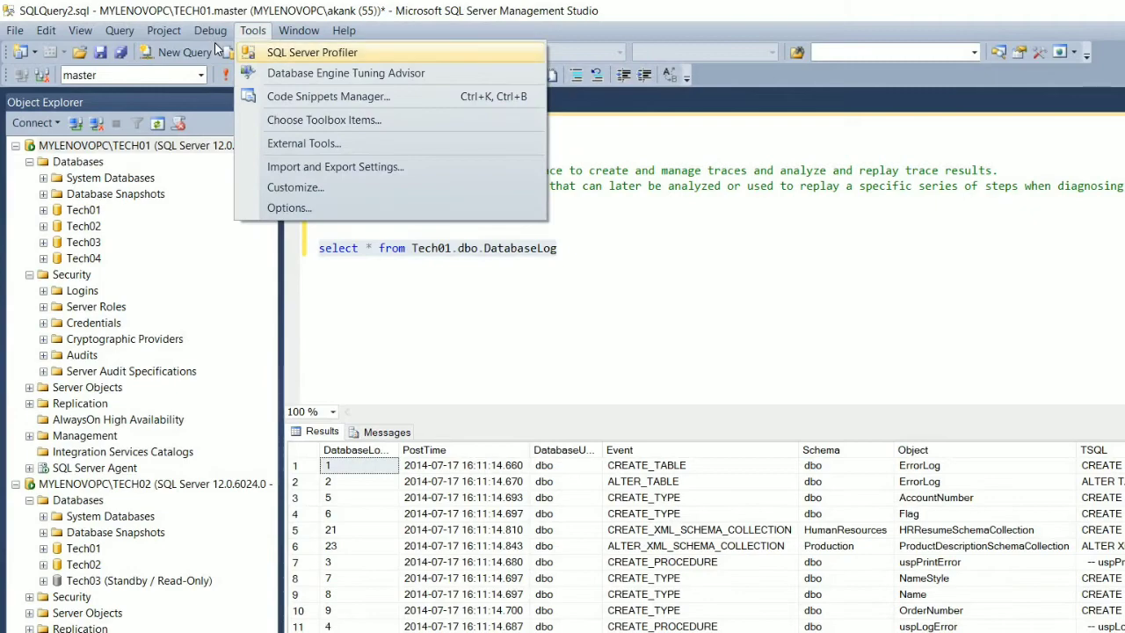
pyautogui.click(426, 250)
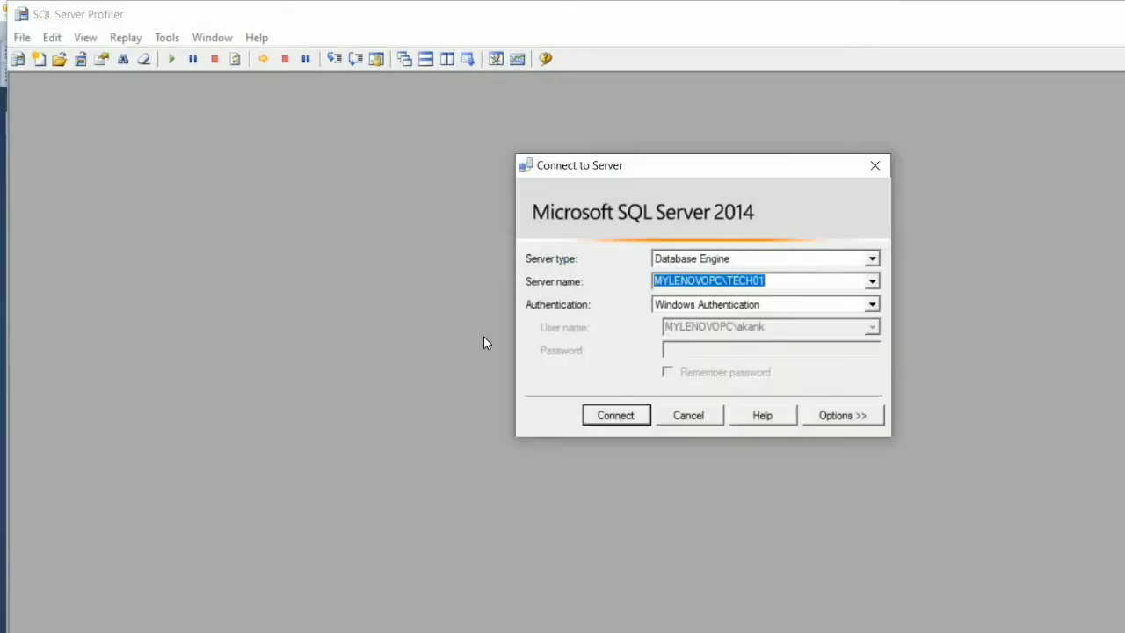
pyautogui.press('Return')
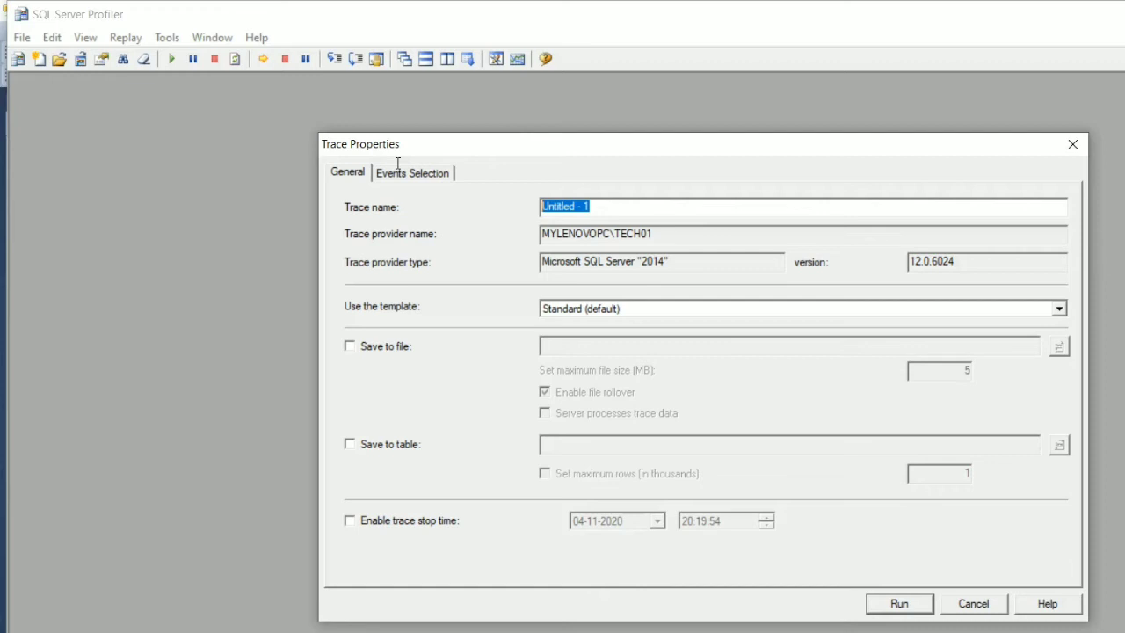
# Name the new trace dedlock and choose the TSQL_Locks template
pyautogui.write('dedlock')
pyautogui.hotkey('alt', 'Down')
pyautogui.press('Down')
pyautogui.press('Down')
pyautogui.press('Down')
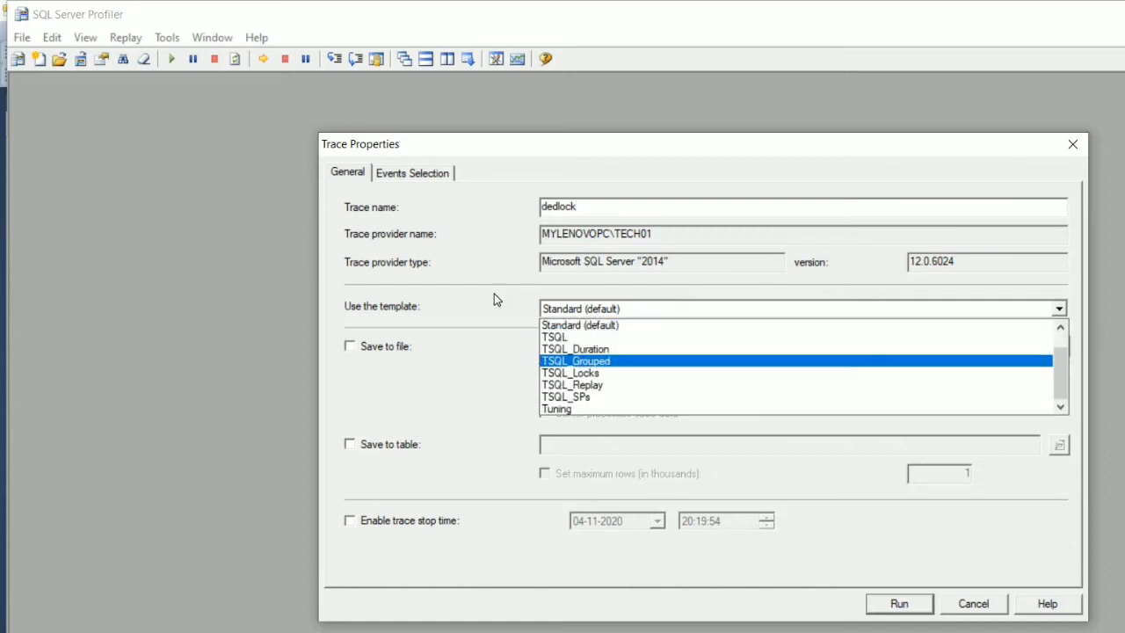
pyautogui.press('Down')
pyautogui.press('Return')
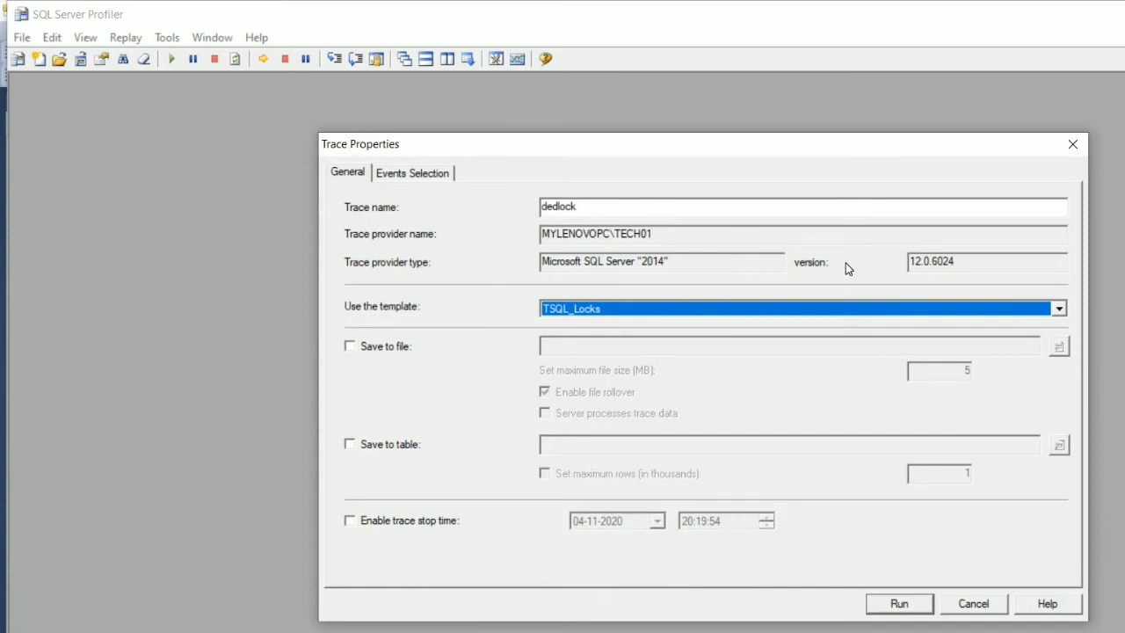
# Set the trace template back to Standard (default) and view its events selection
pyautogui.hotkey('alt', 'Down')
pyautogui.press('Home')
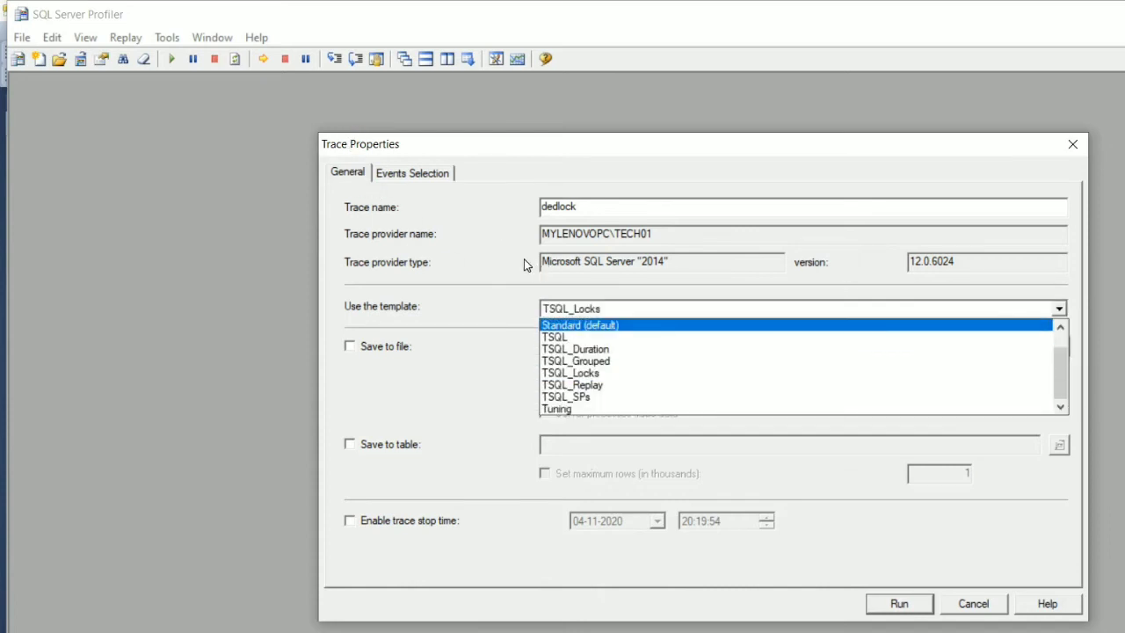
pyautogui.press('Return')
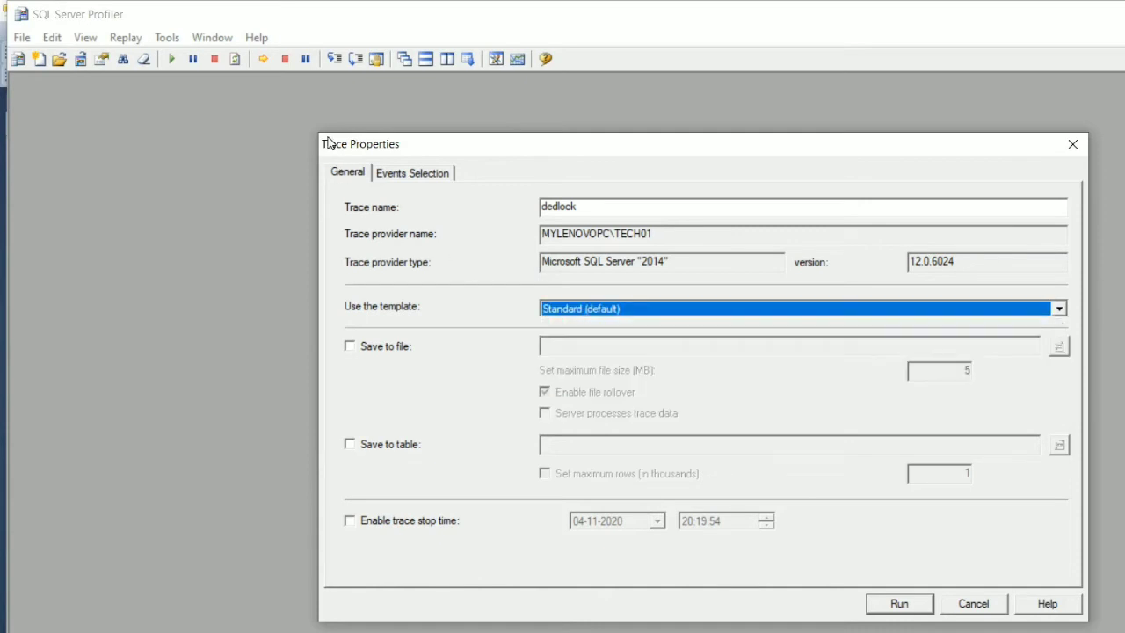
pyautogui.click(410, 173)
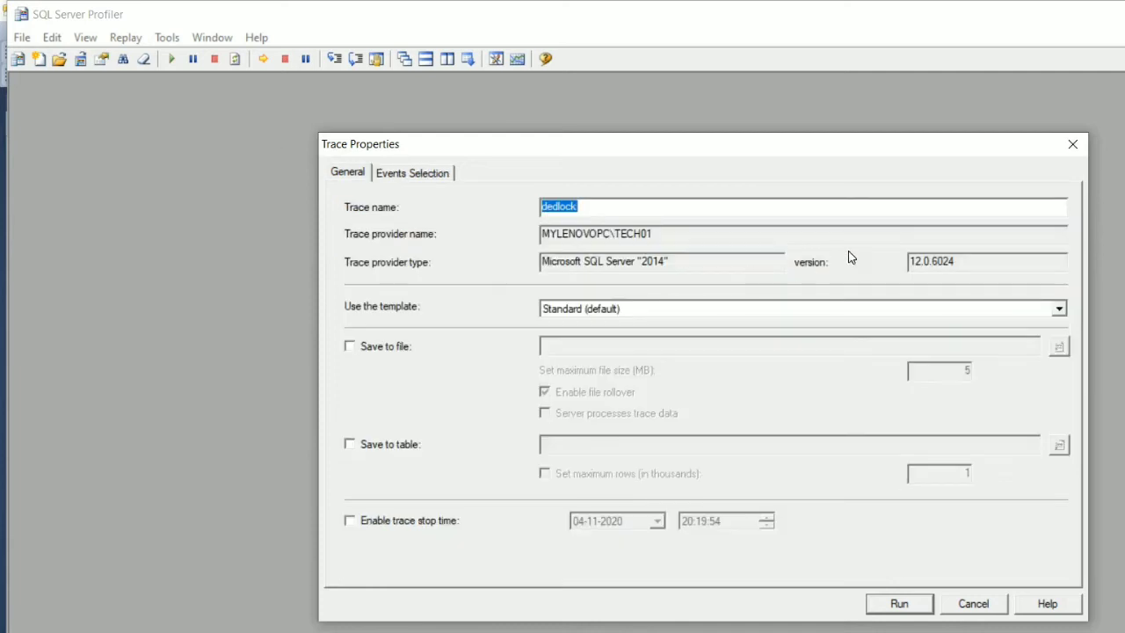
# Apply the TSQL_Locks template to the dedlock trace and show its selected lock events and columns
pyautogui.press('Tab')
pyautogui.hotkey('alt', 'Down')
pyautogui.press('Down')
pyautogui.press('Down')
pyautogui.press('Down')
pyautogui.press('Down')
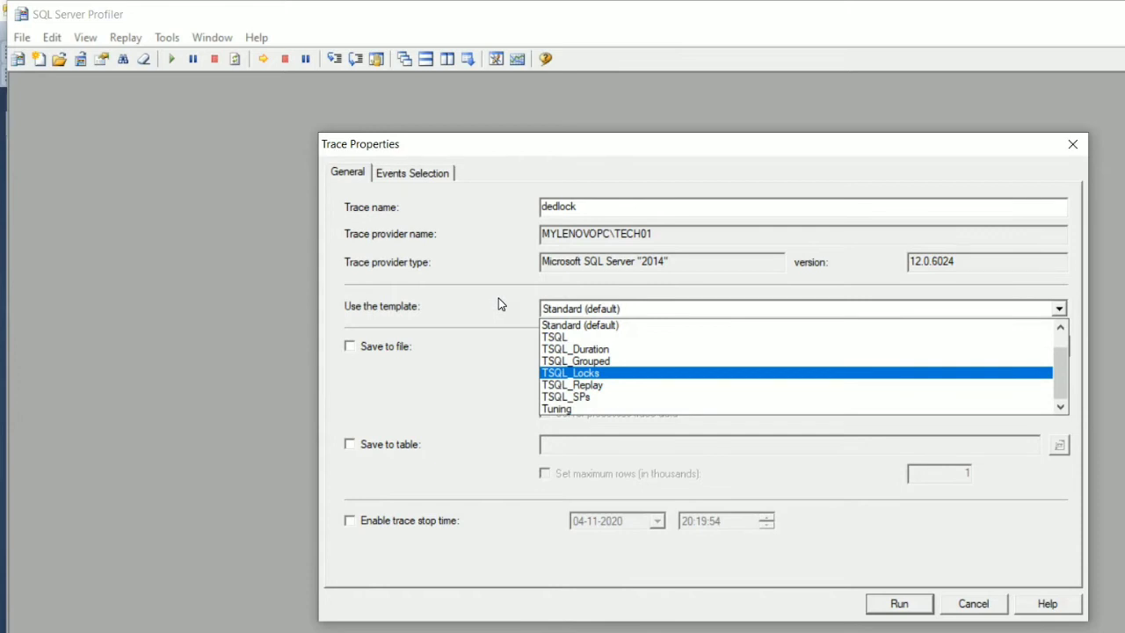
pyautogui.press('Return')
pyautogui.click(412, 173)
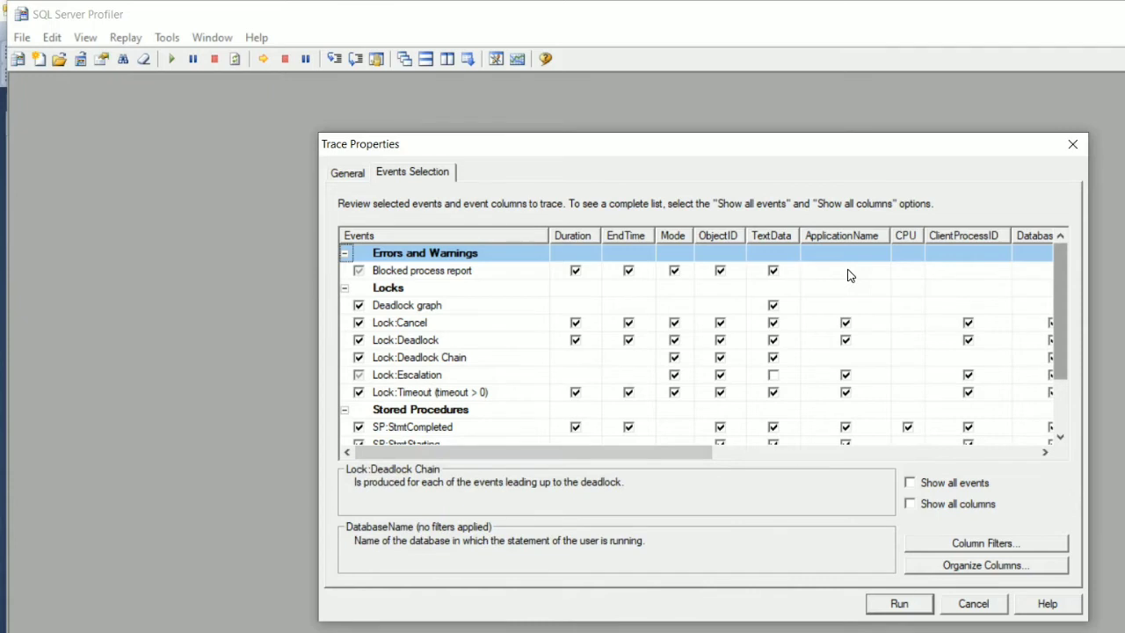
# Add a column filter on DatabaseName like Tech01 to the dedlock trace and run the trace
pyautogui.scroll(-2, 848, 275)
pyautogui.scroll(2, 849, 290)
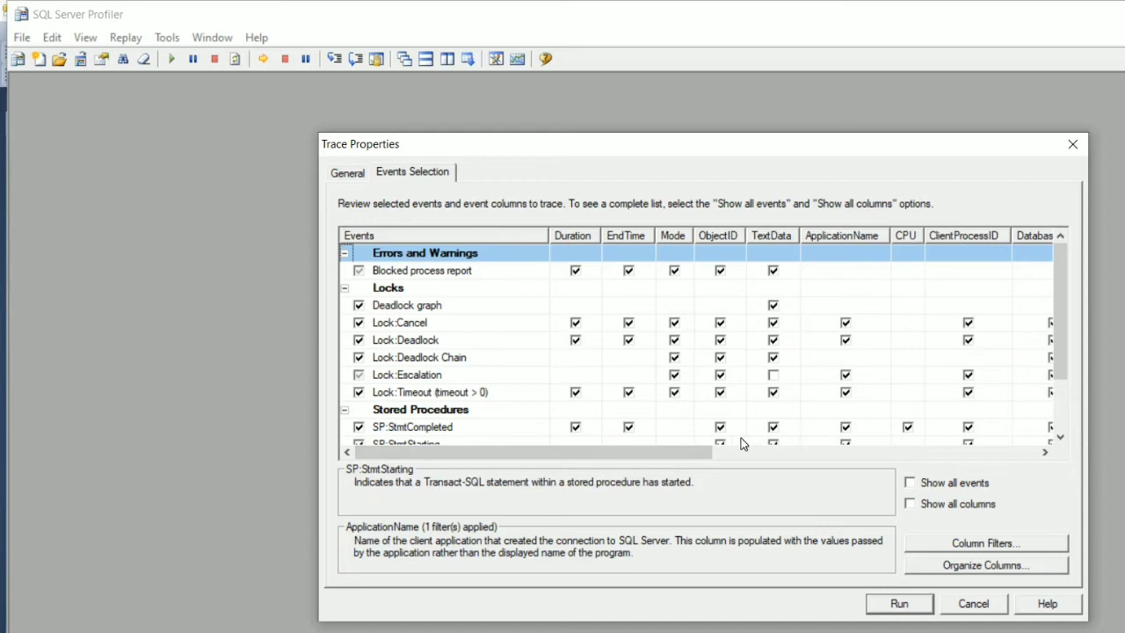
pyautogui.hotkey('alt', 'f')
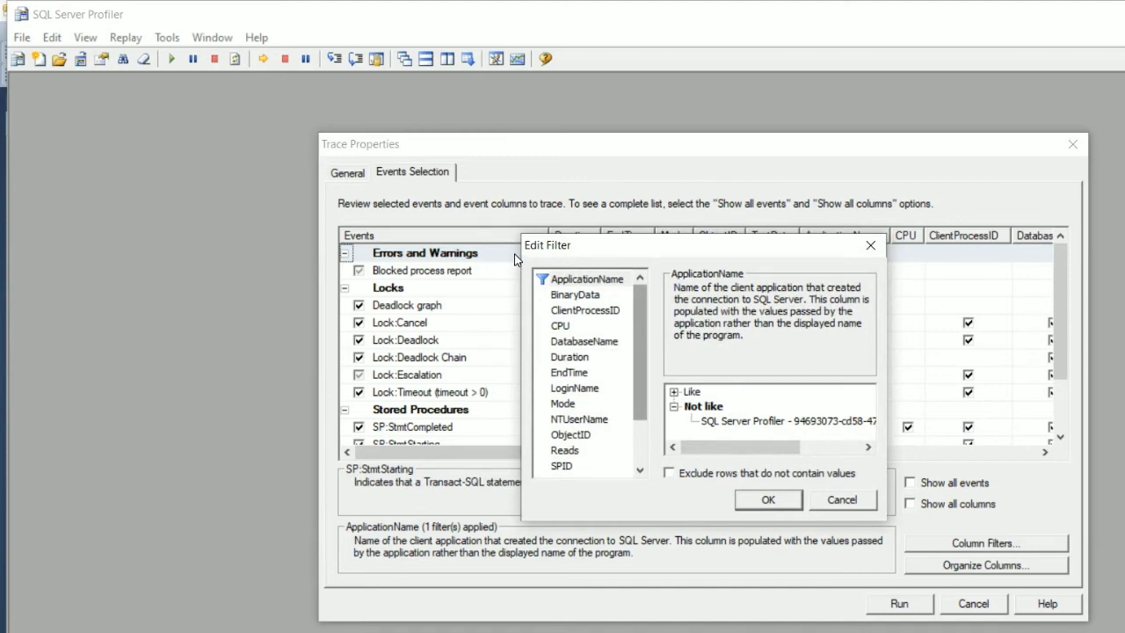
pyautogui.press('d')
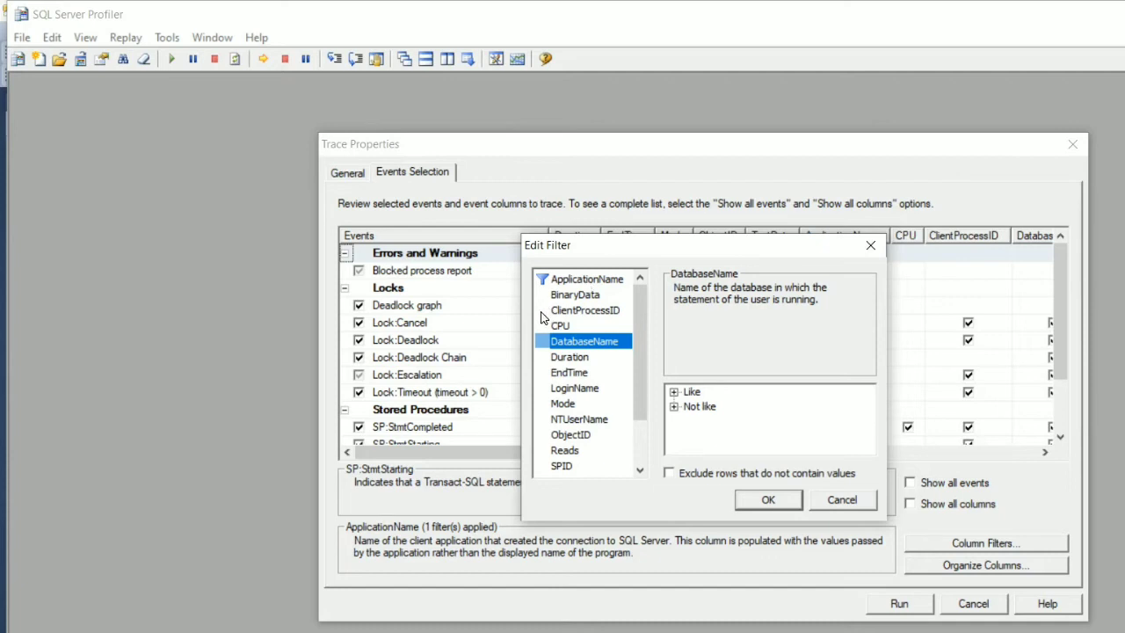
pyautogui.click(674, 392)
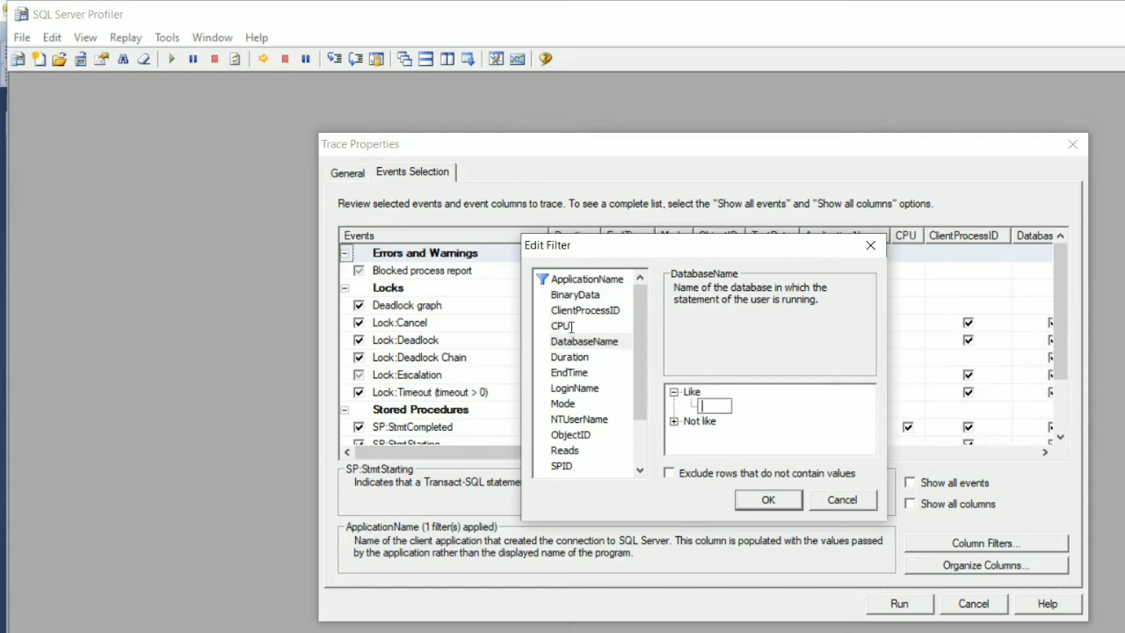
pyautogui.write('tech01')
pyautogui.press('Delete')
pyautogui.write('T')
pyautogui.press('Return')
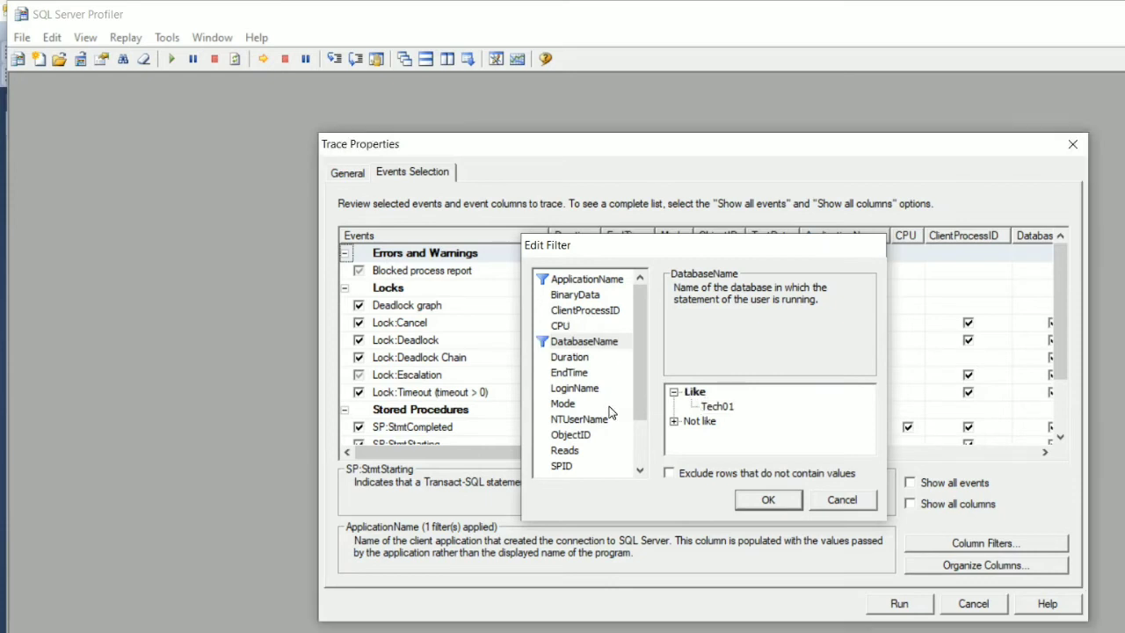
pyautogui.press('Return')
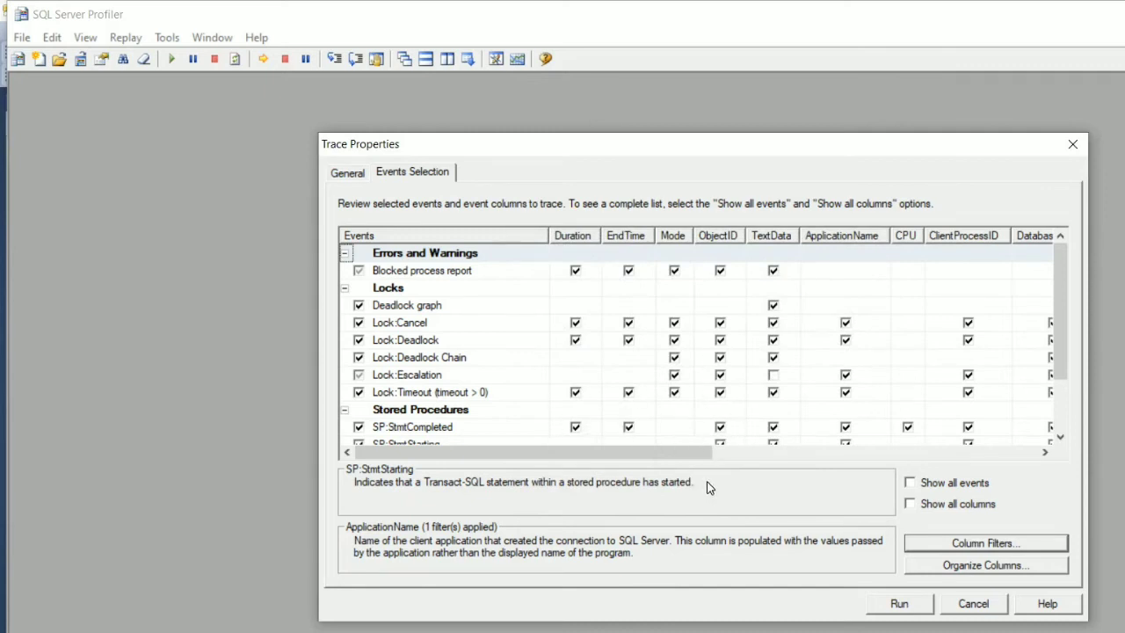
pyautogui.press('Return')
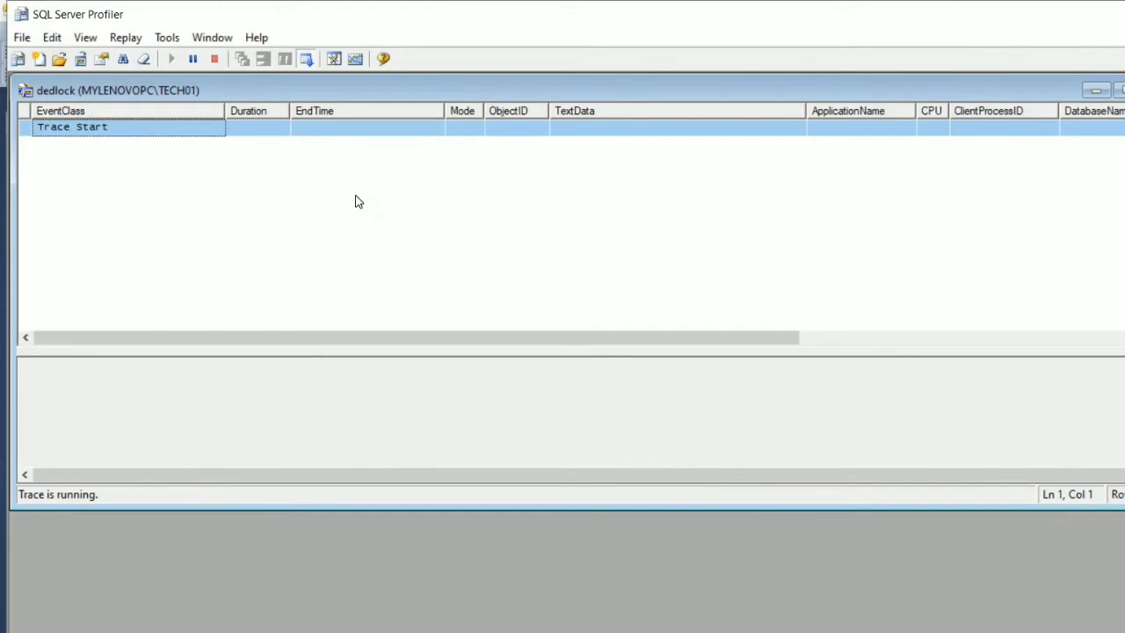
# Switch to SQL Server Management Studio and execute the query select * from Tech01.dbo.DatabaseLog
pyautogui.click(703, 627)
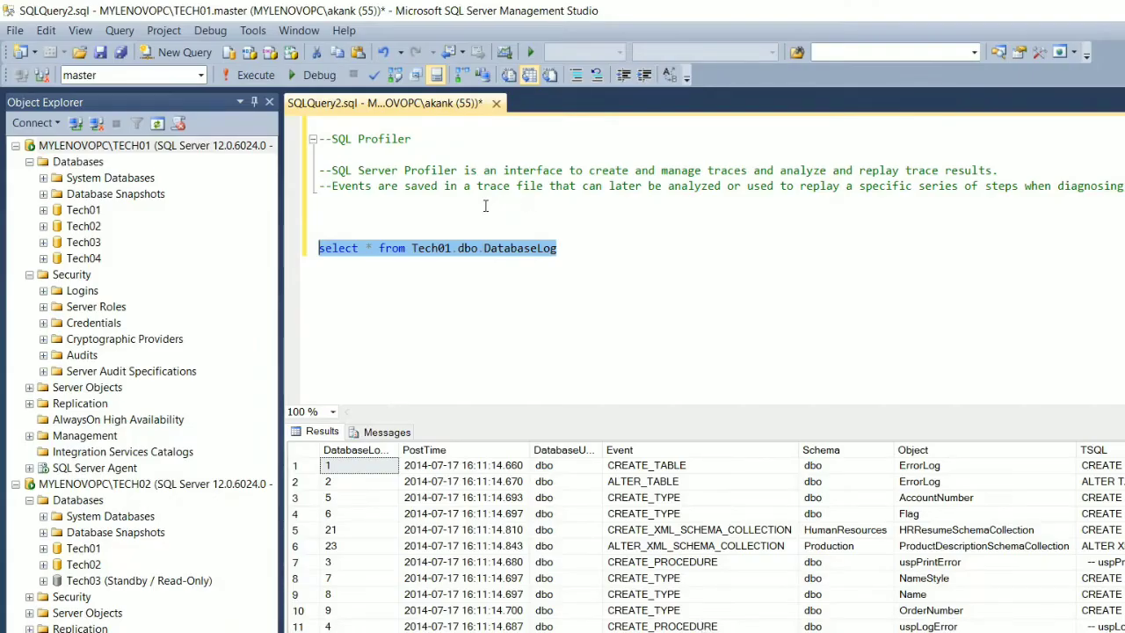
pyautogui.hotkey('shift', 'Home')
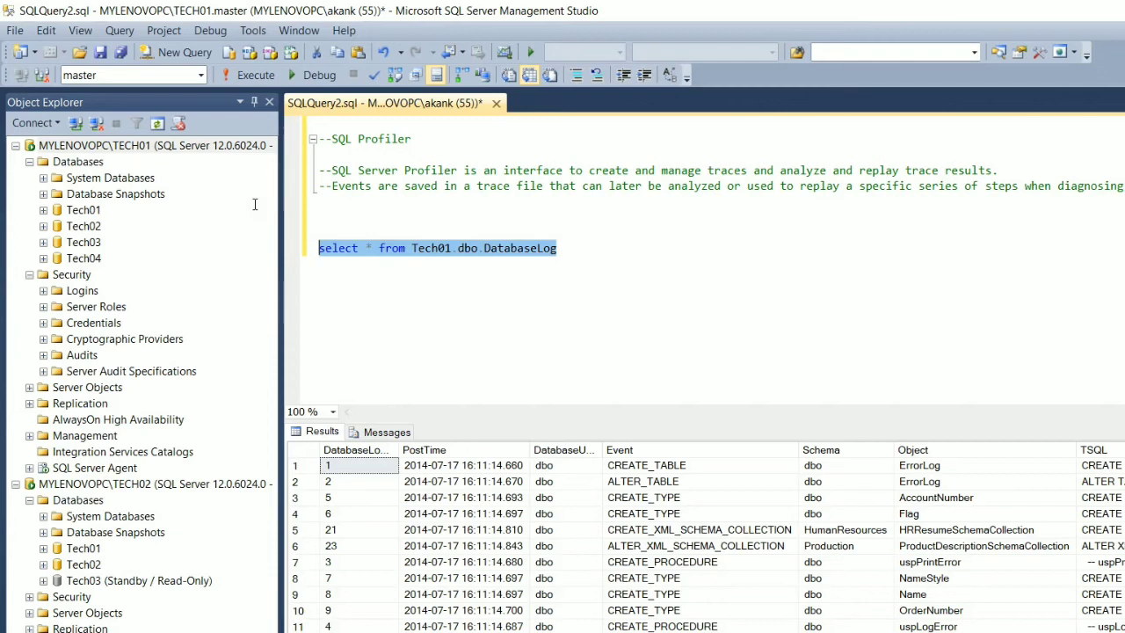
pyautogui.click(204, 70)
pyautogui.press('End')
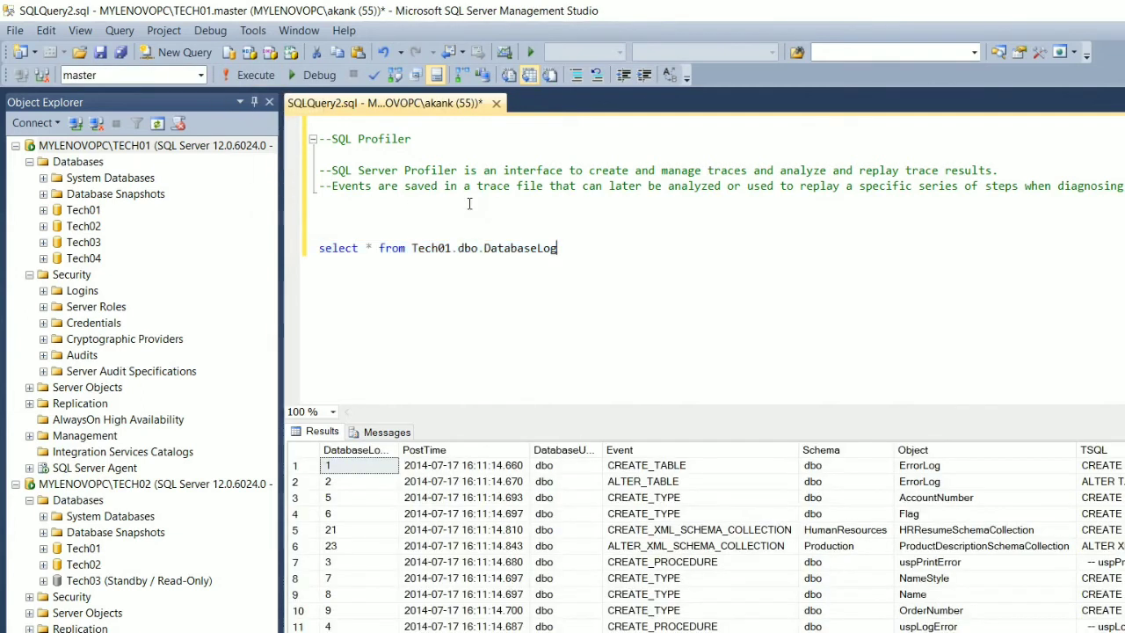
pyautogui.hotkey('ctrl', 'shift', 'Left')
pyautogui.hotkey('ctrl', 'shift', 'Left')
pyautogui.hotkey('ctrl', 'shift', 'Left')
pyautogui.hotkey('shift', 'Home')
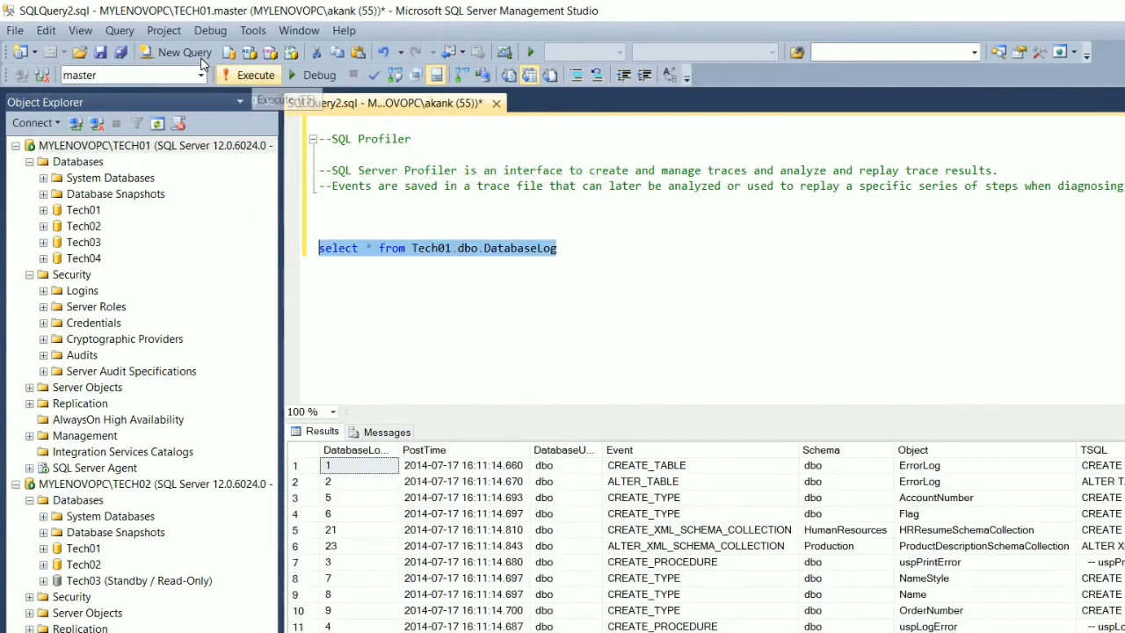
pyautogui.click(250, 75)
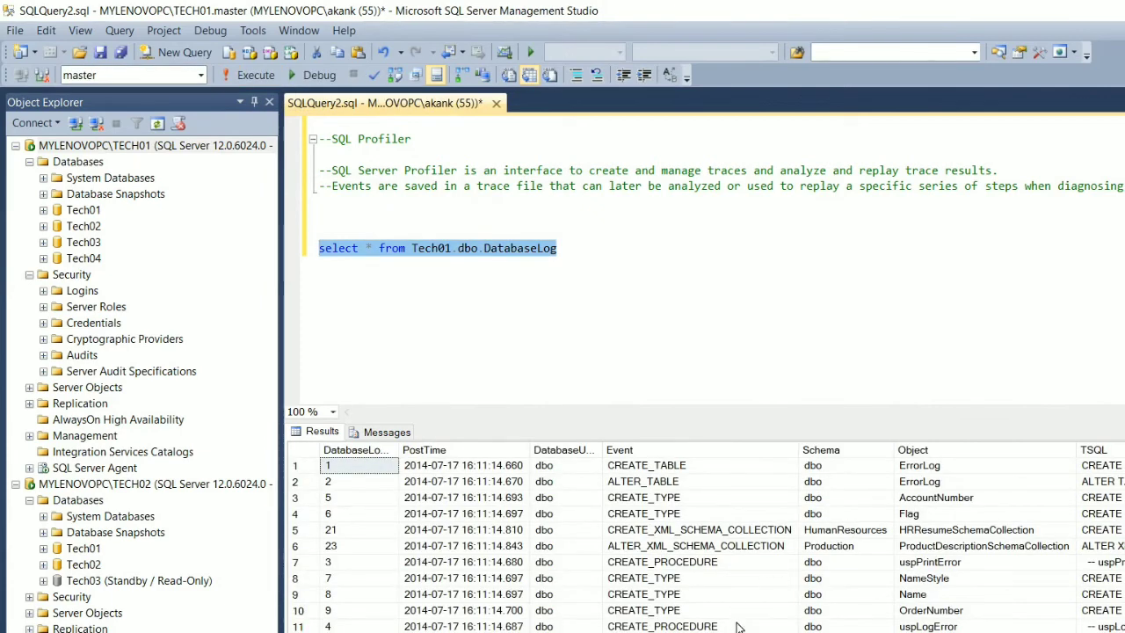
# Switch back to SQL Server Profiler and check the running dedlock trace for lock events from the Tech01 database
pyautogui.hotkey('alt', 'Tab')
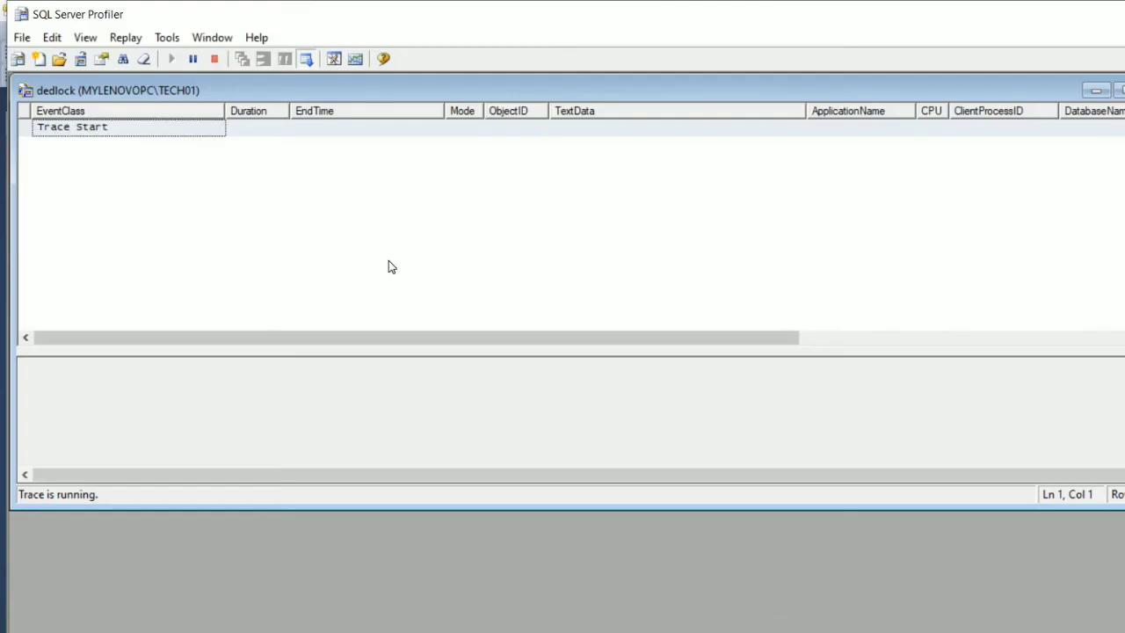
pyautogui.click(317, 216)
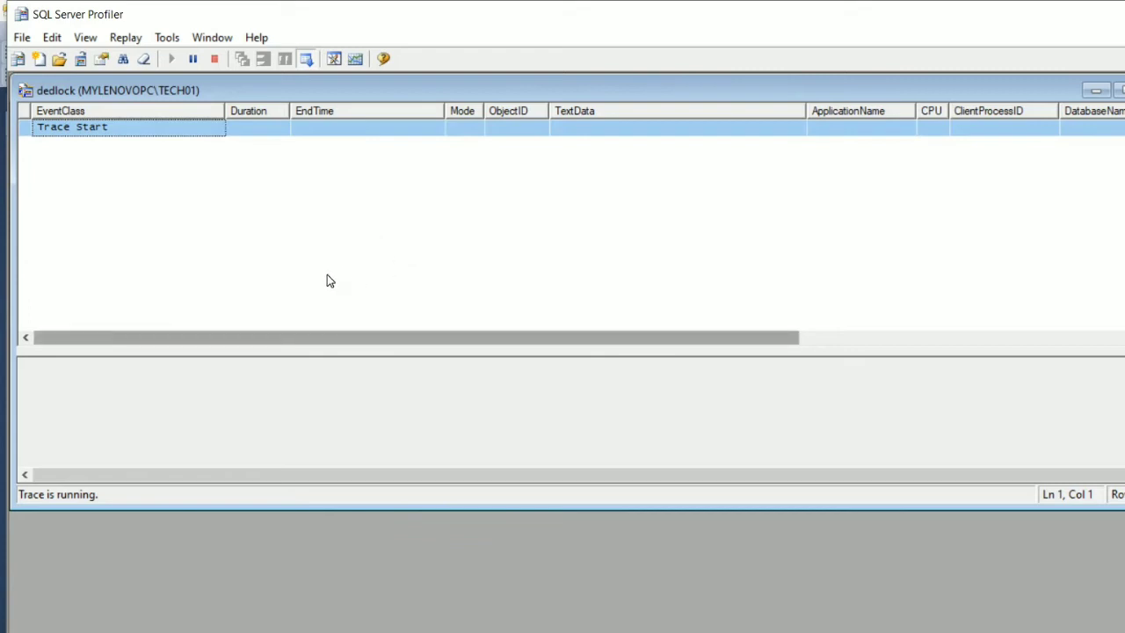
pyautogui.hscroll(5, 326, 276)
pyautogui.hscroll(-5, 580, 278)
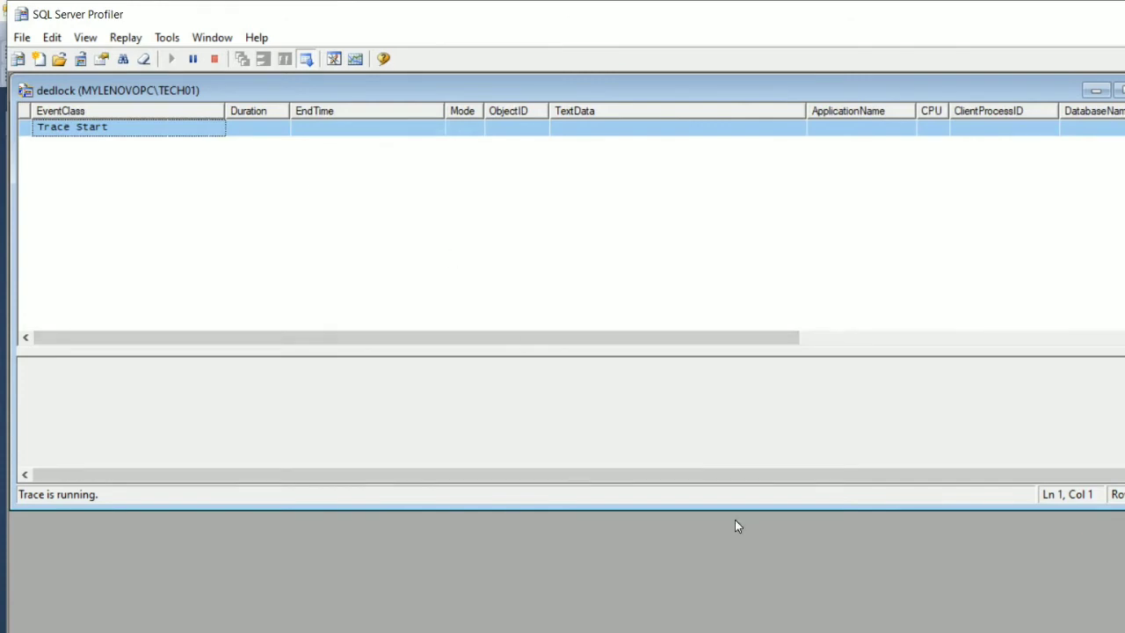
pyautogui.click(706, 625)
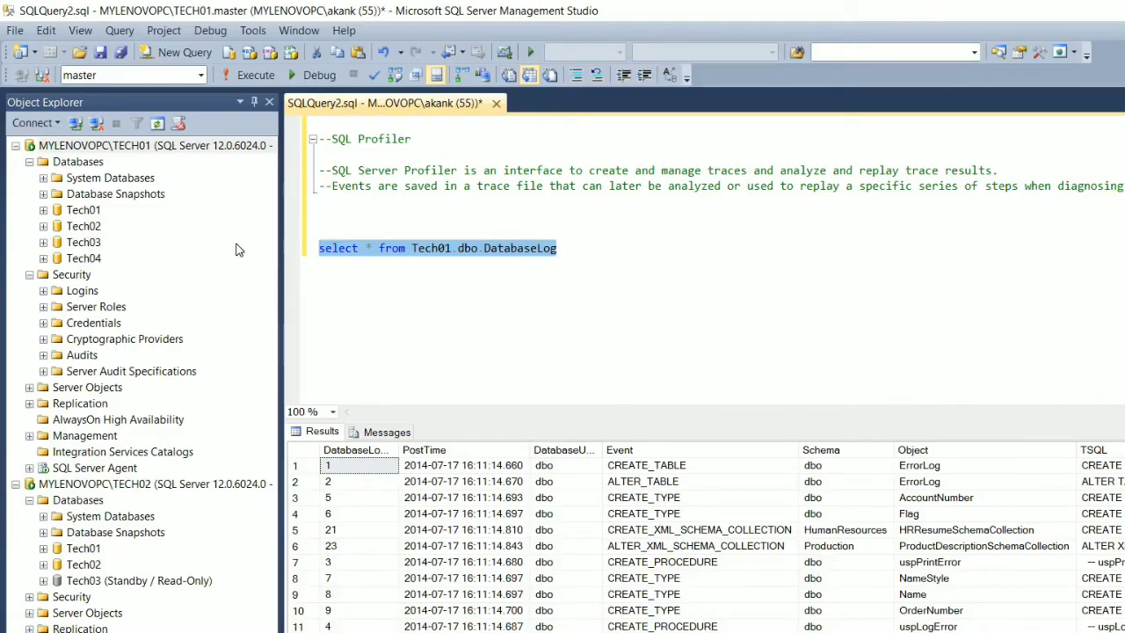
pyautogui.click(76, 178)
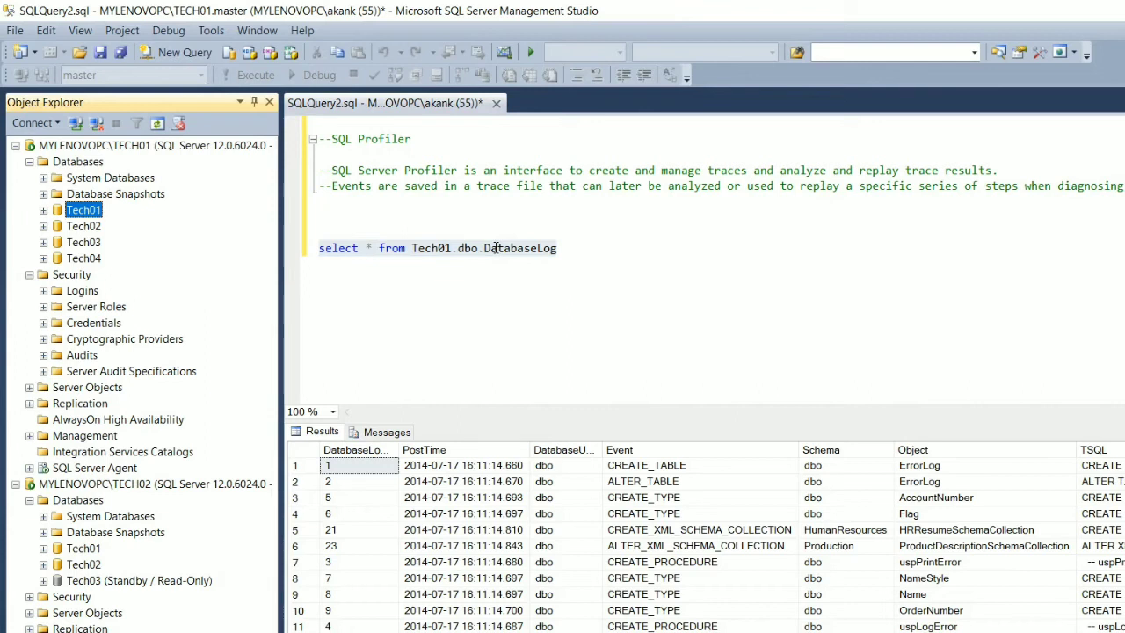
pyautogui.click(776, 631)
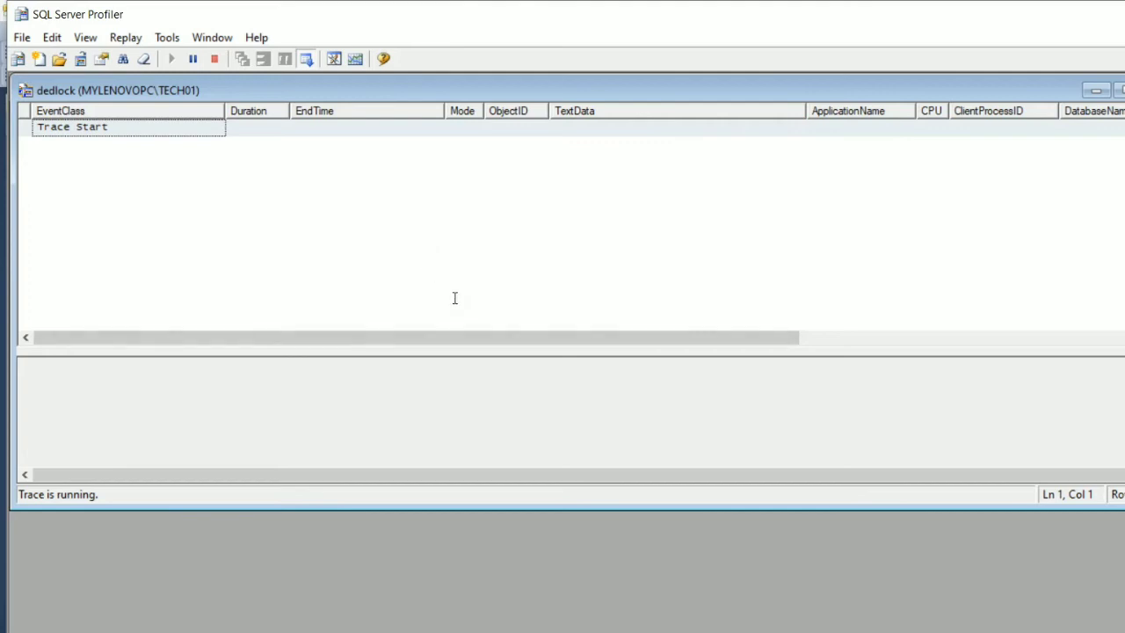
pyautogui.click(708, 626)
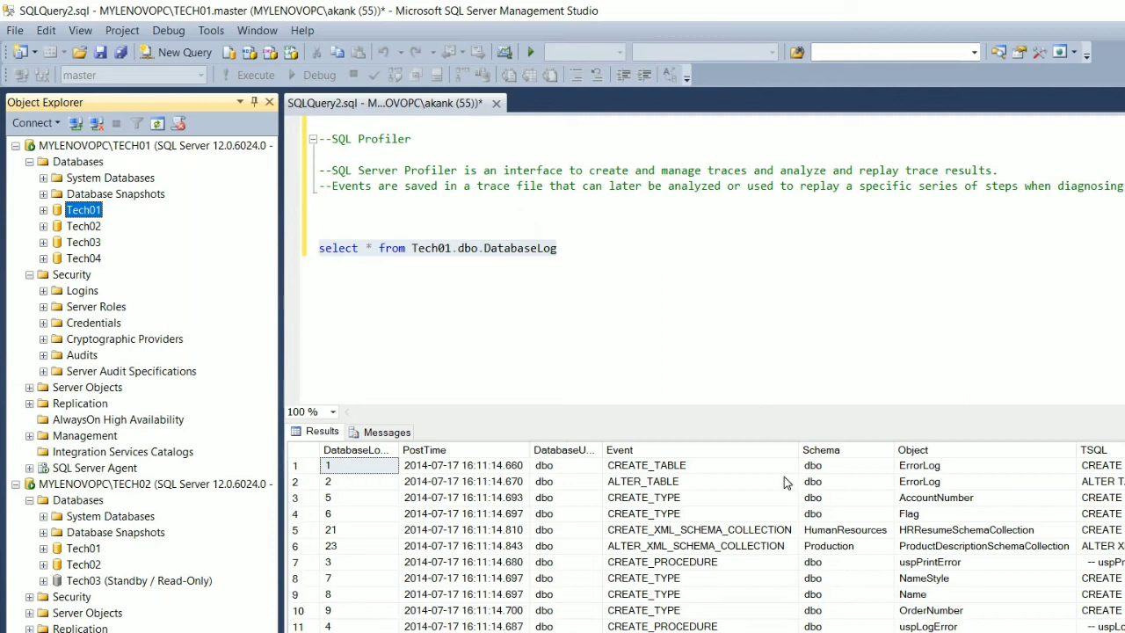
pyautogui.click(786, 629)
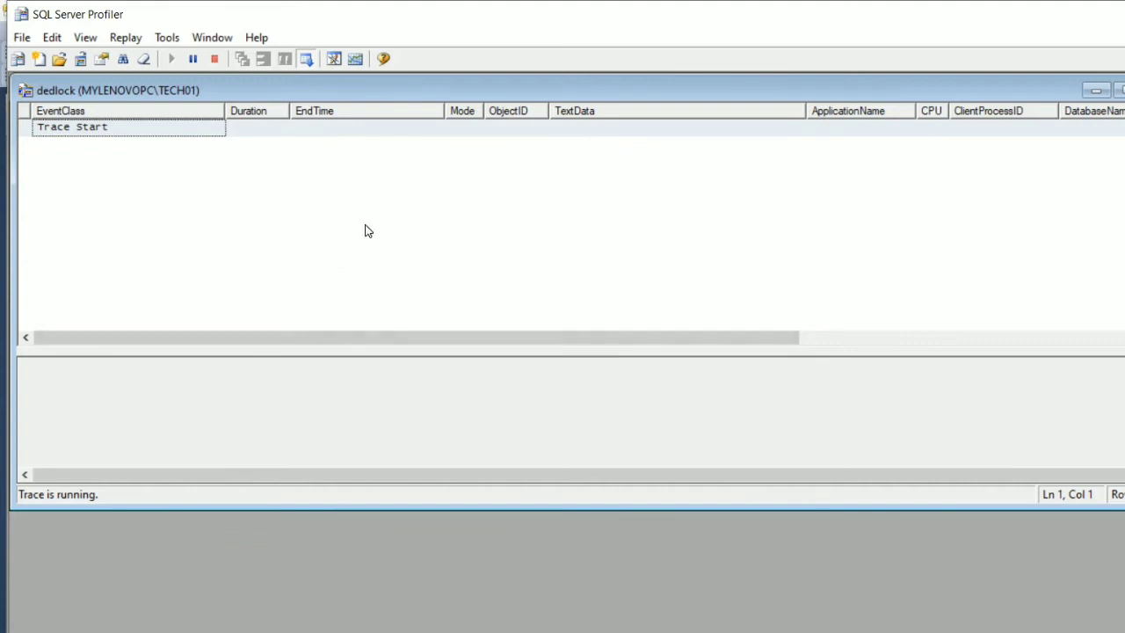
# Examine the formats offered for saving the dedlock trace, including a trace file
pyautogui.click(22, 38)
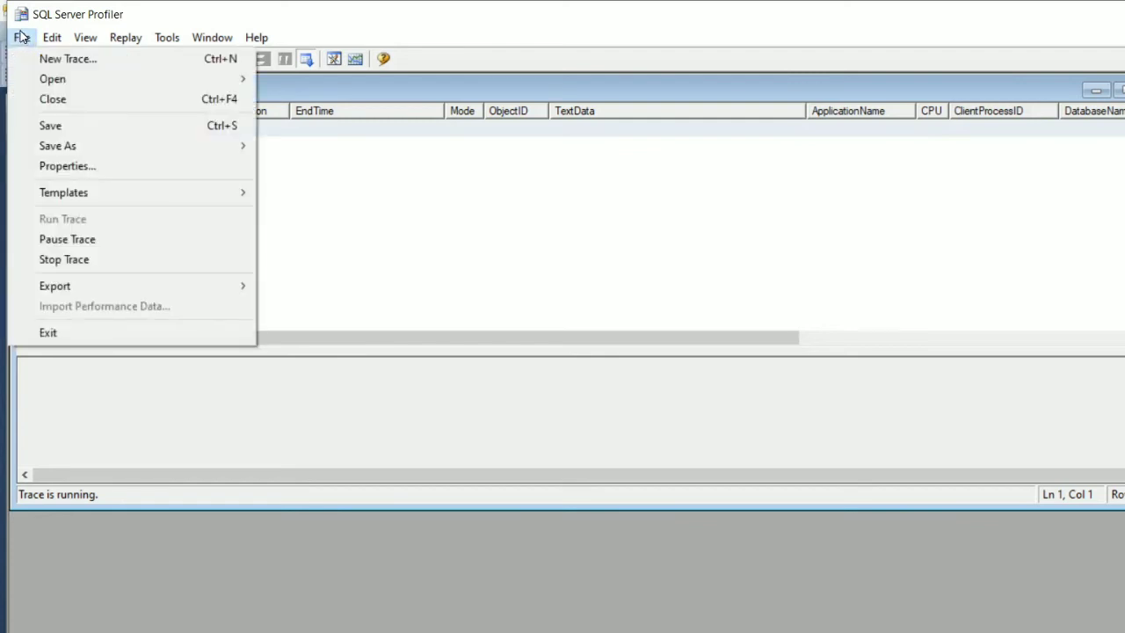
pyautogui.moveTo(53, 123)
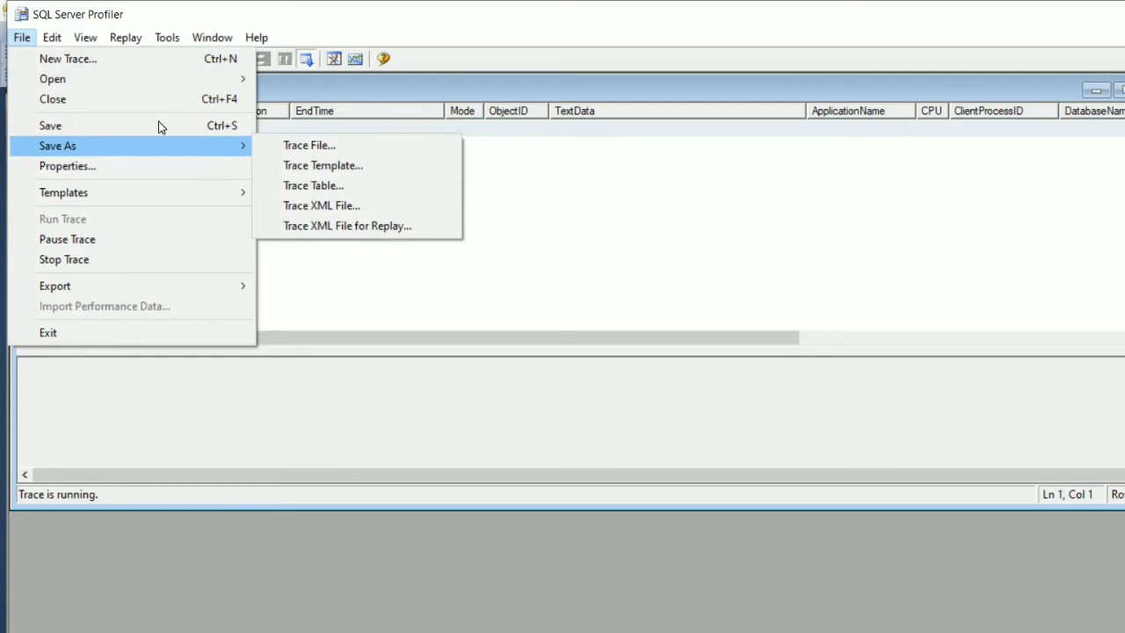
pyautogui.click(292, 144)
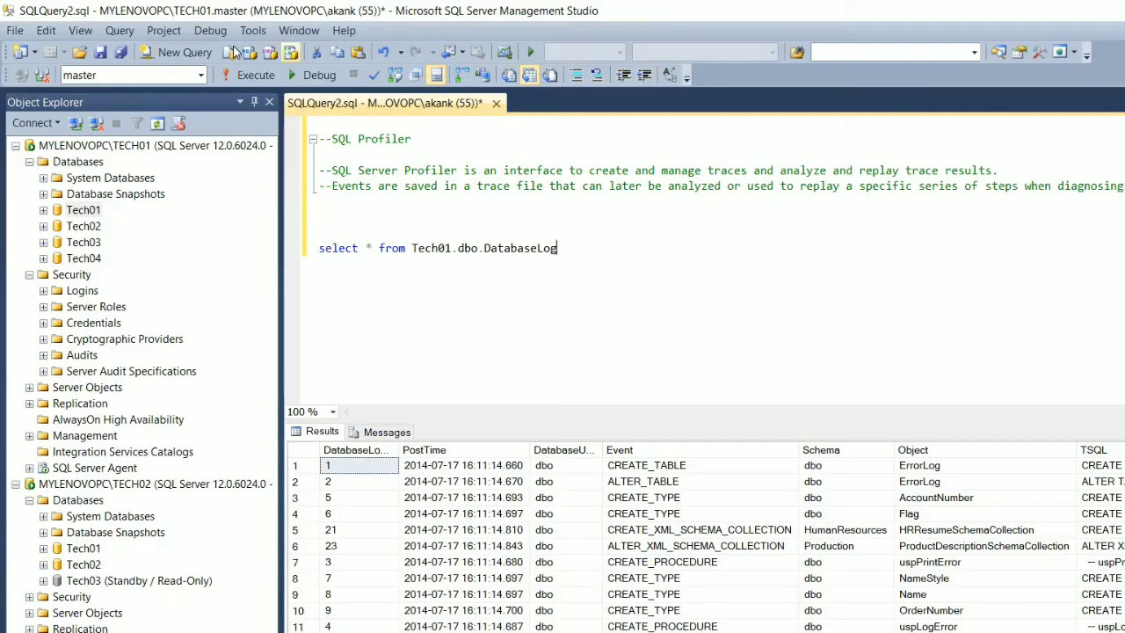
# Start a new SQL Server Profiler session from SQL Server Management Studio and connect to MYLENOVOPC\TECH01 using Windows Authentication
pyautogui.click(252, 30)
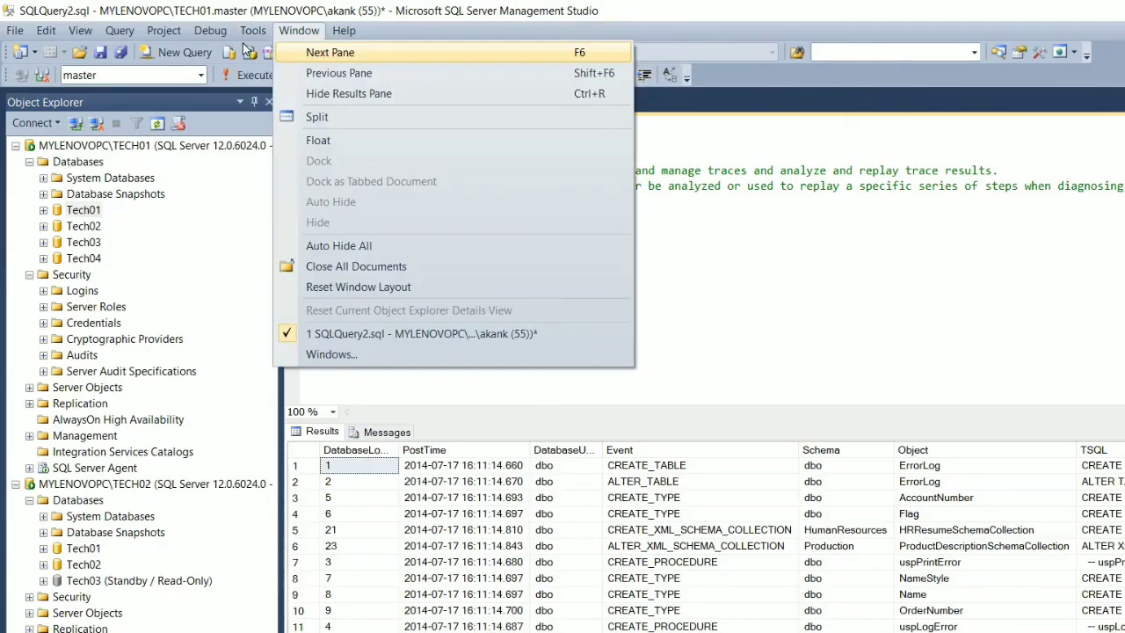
pyautogui.press('Down')
pyautogui.press('Return')
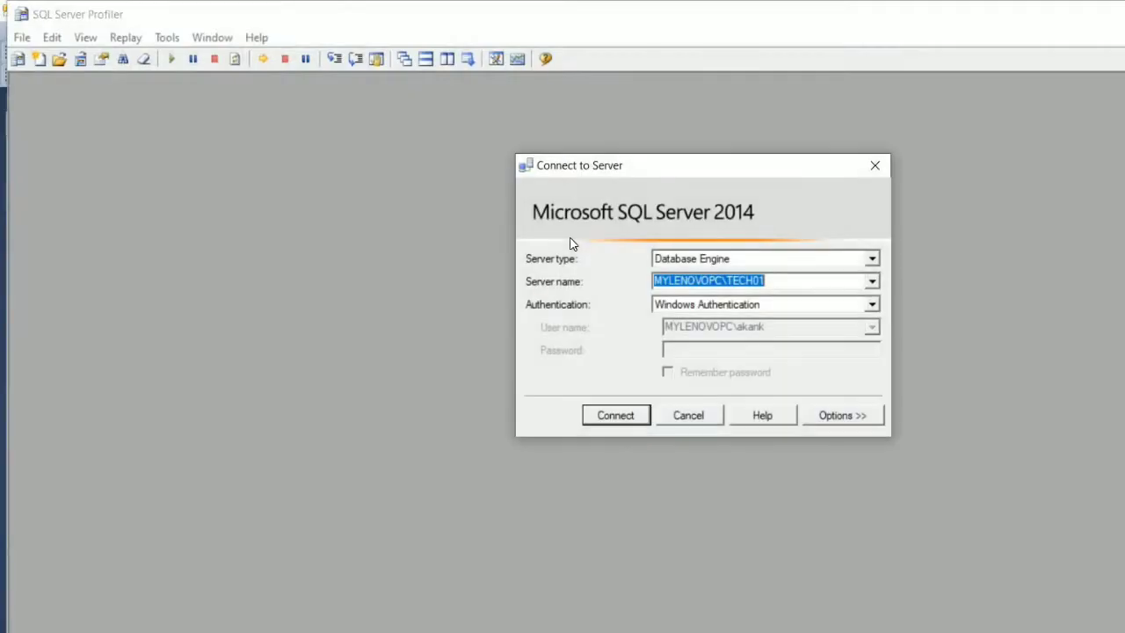
pyautogui.press('Return')
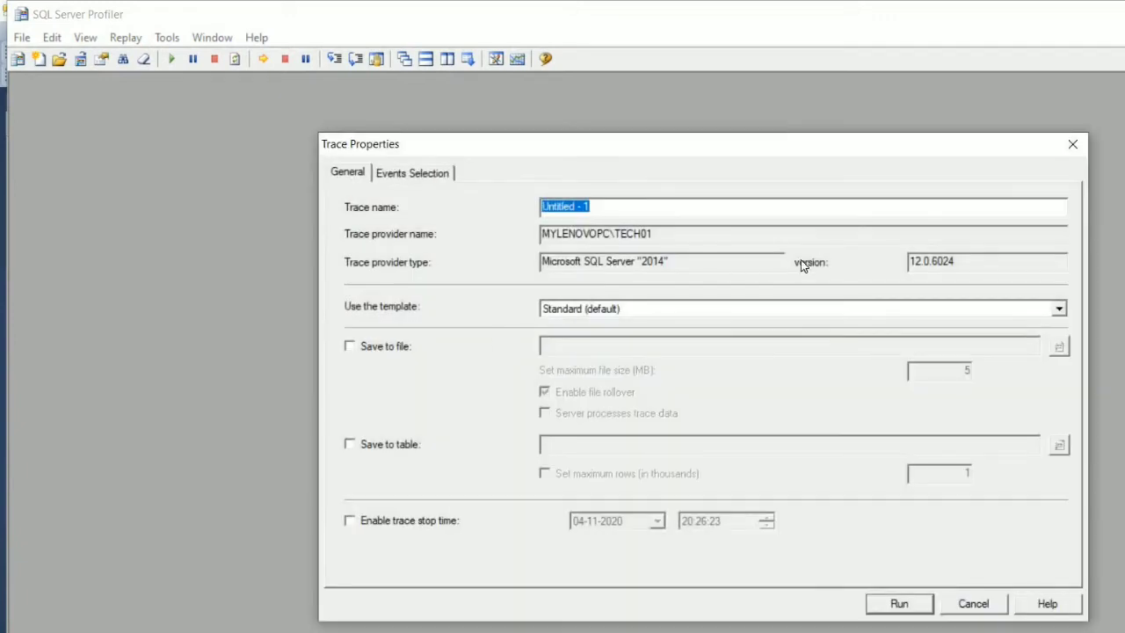
# Choose the Tuning template for the new trace
pyautogui.press('Tab')
pyautogui.hotkey('alt', 'Down')
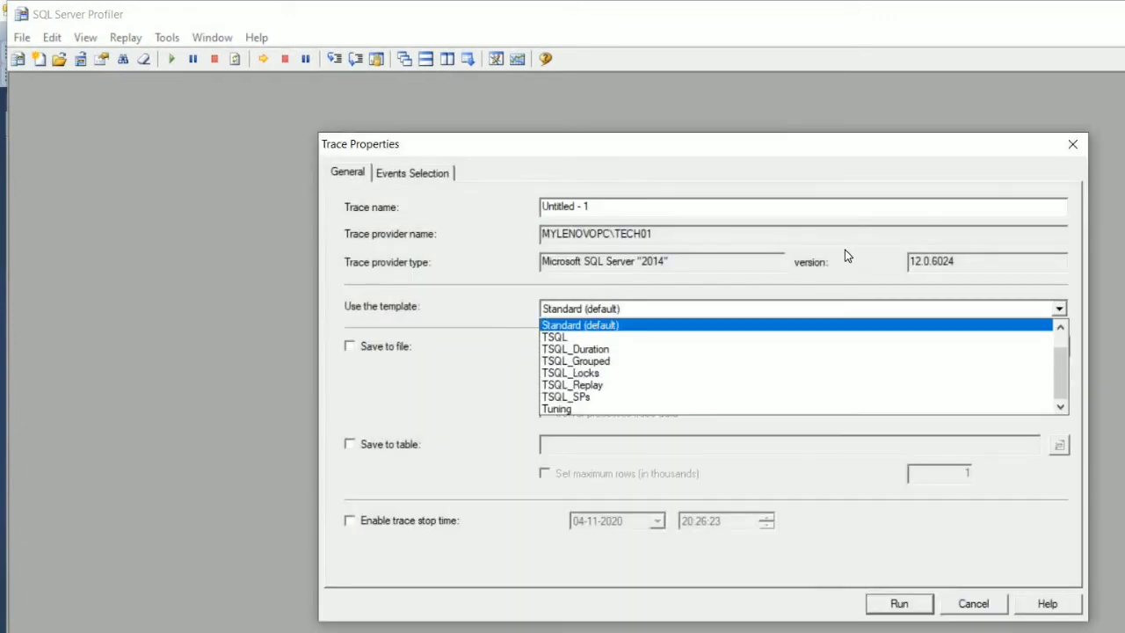
pyautogui.press('Up')
pyautogui.press('Up')
pyautogui.press('Up')
pyautogui.press('Up')
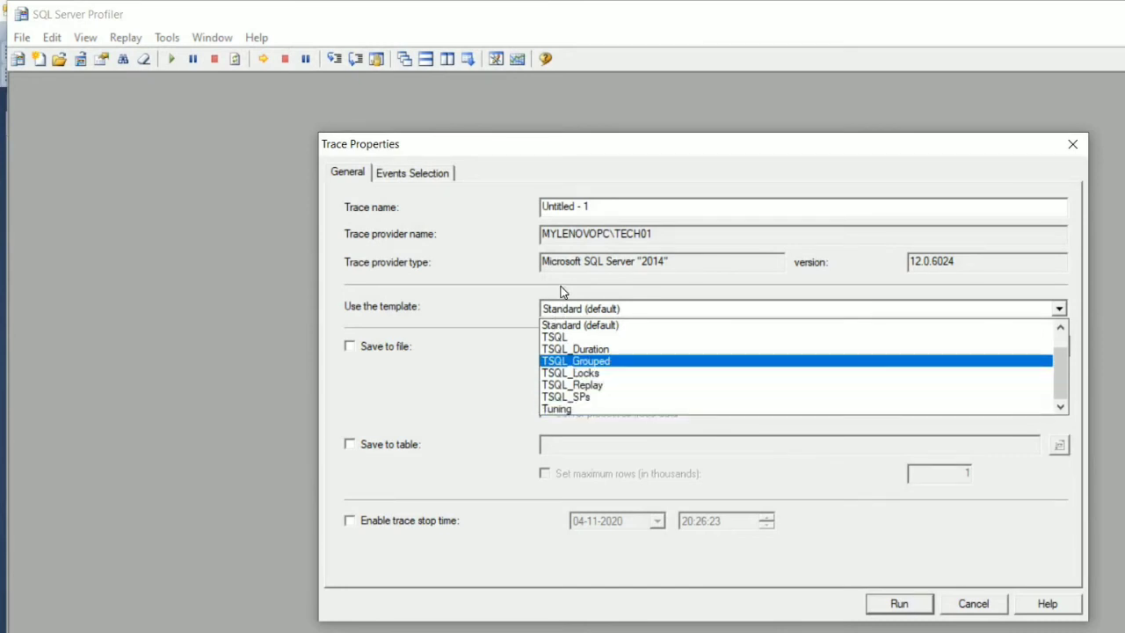
pyautogui.press('Down')
pyautogui.press('Down')
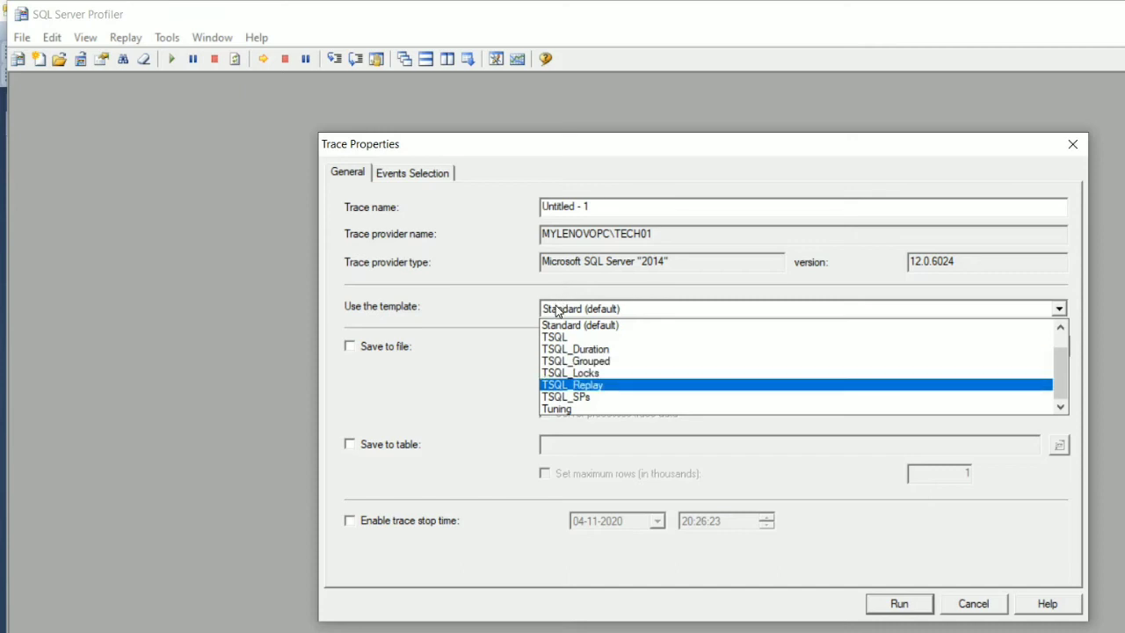
pyautogui.press('Up')
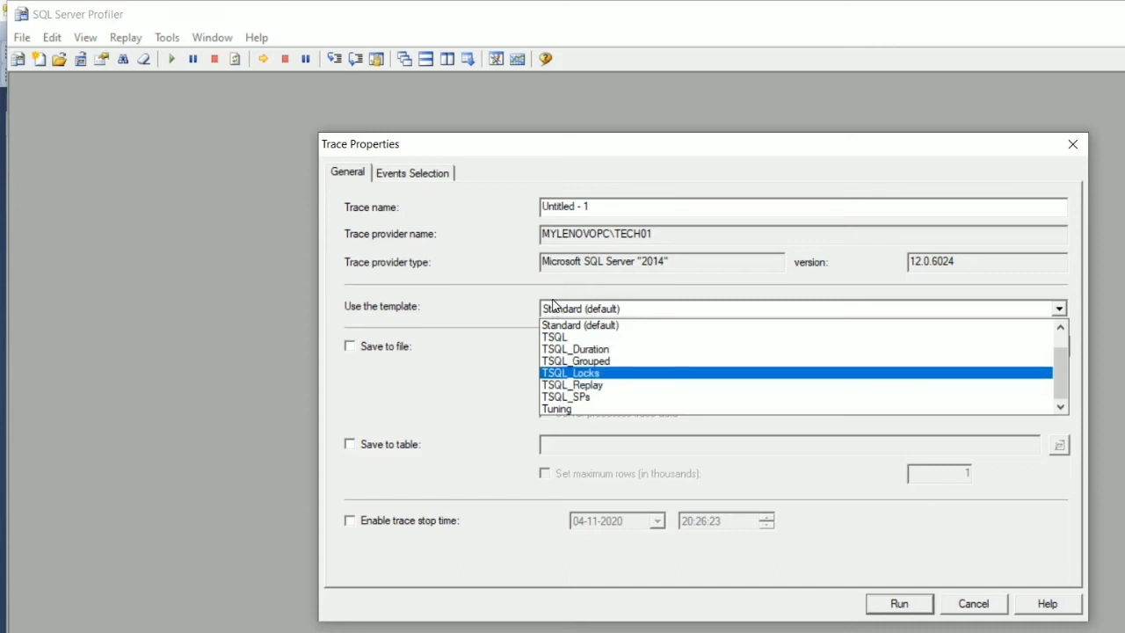
pyautogui.press('Down')
pyautogui.press('Down')
pyautogui.press('Down')
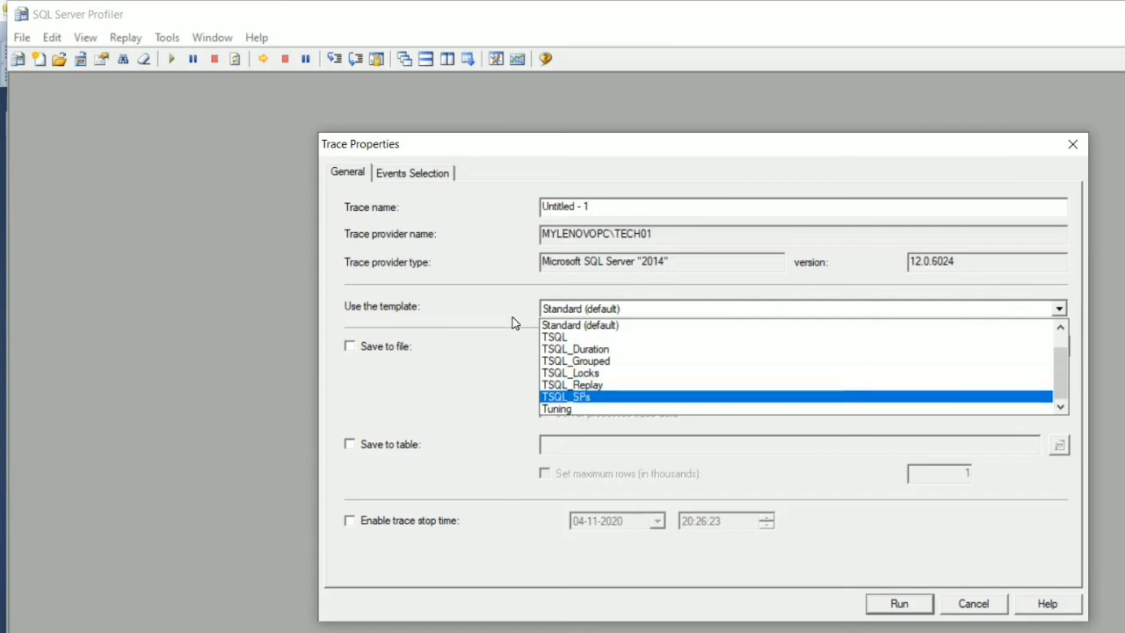
pyautogui.press('Return')
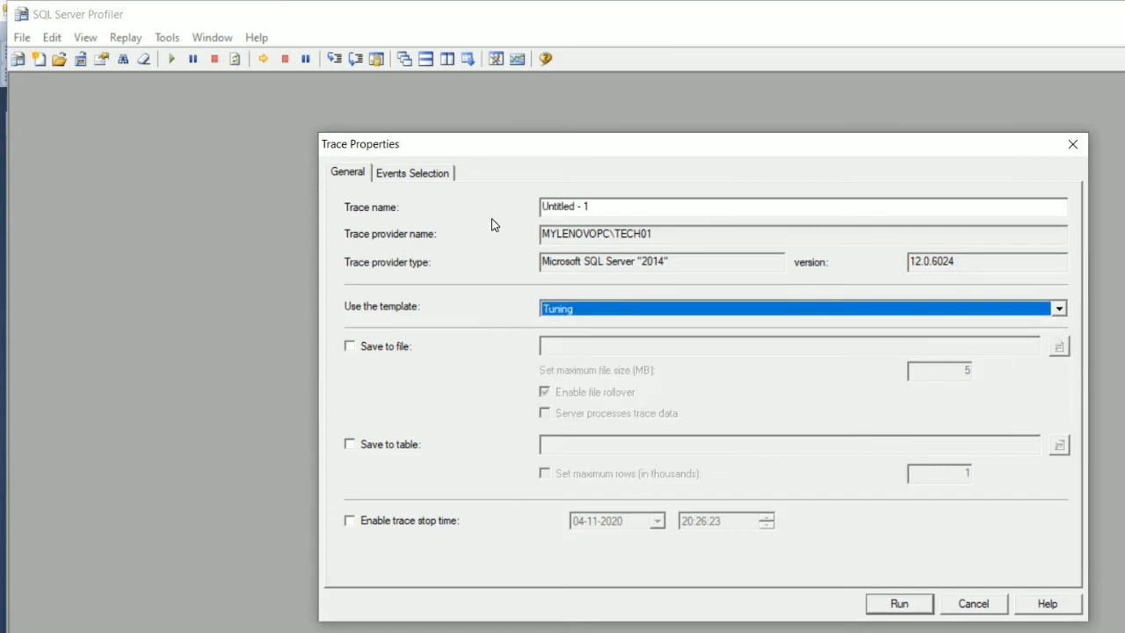
# Name the trace tuning and show its selected events and columns
pyautogui.hotkey('shift', 'Tab')
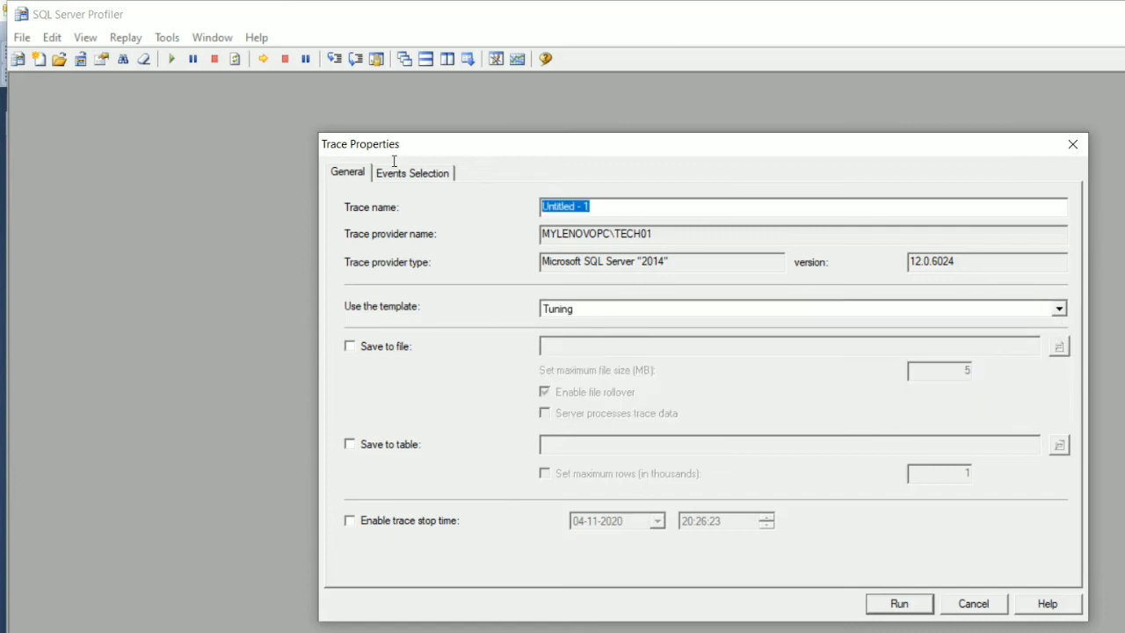
pyautogui.write('tuning')
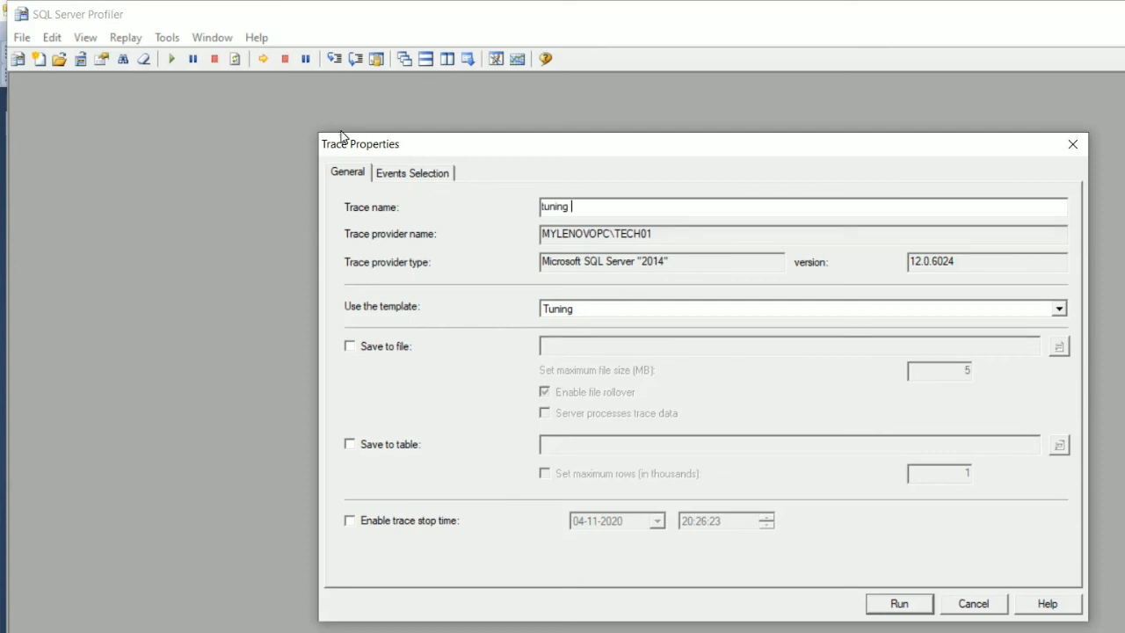
pyautogui.hotkey('ctrl', 'Tab')
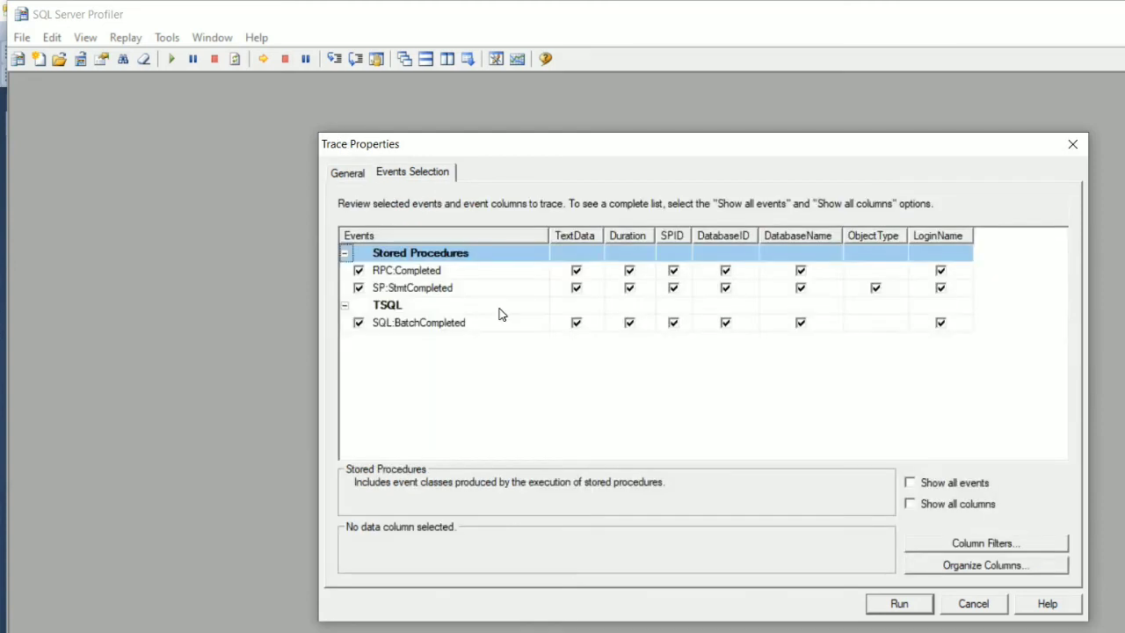
# Examine the column filters available for the tuning trace, including LoginName, Duration and DatabaseName, and close them without setting a filter
pyautogui.hotkey('alt', 'f')
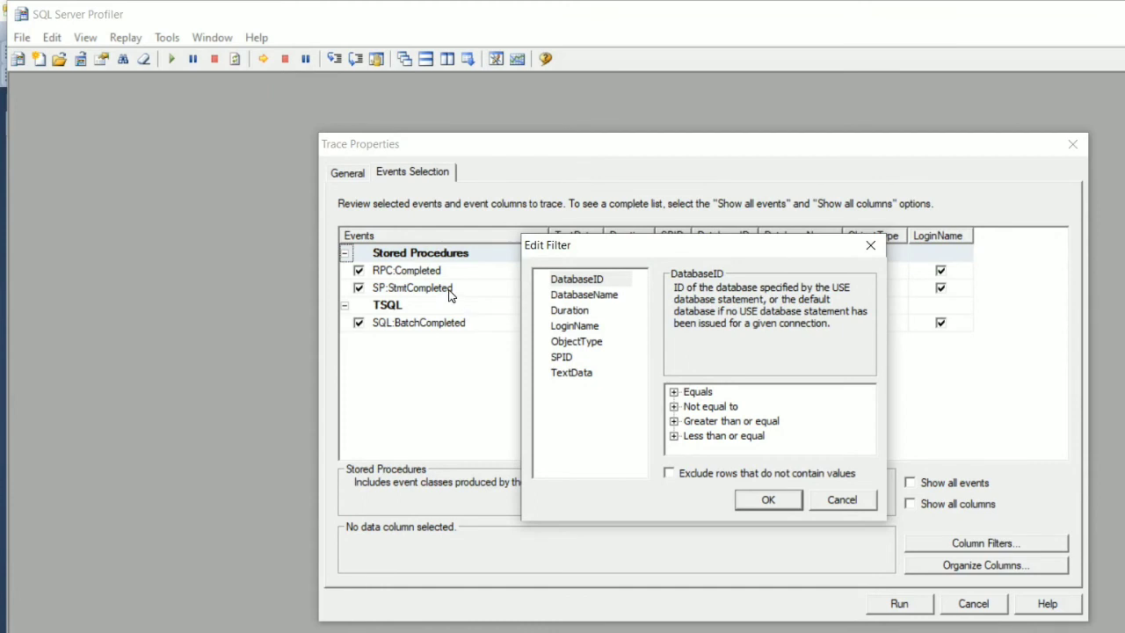
pyautogui.press('Down')
pyautogui.press('Down')
pyautogui.press('Down')
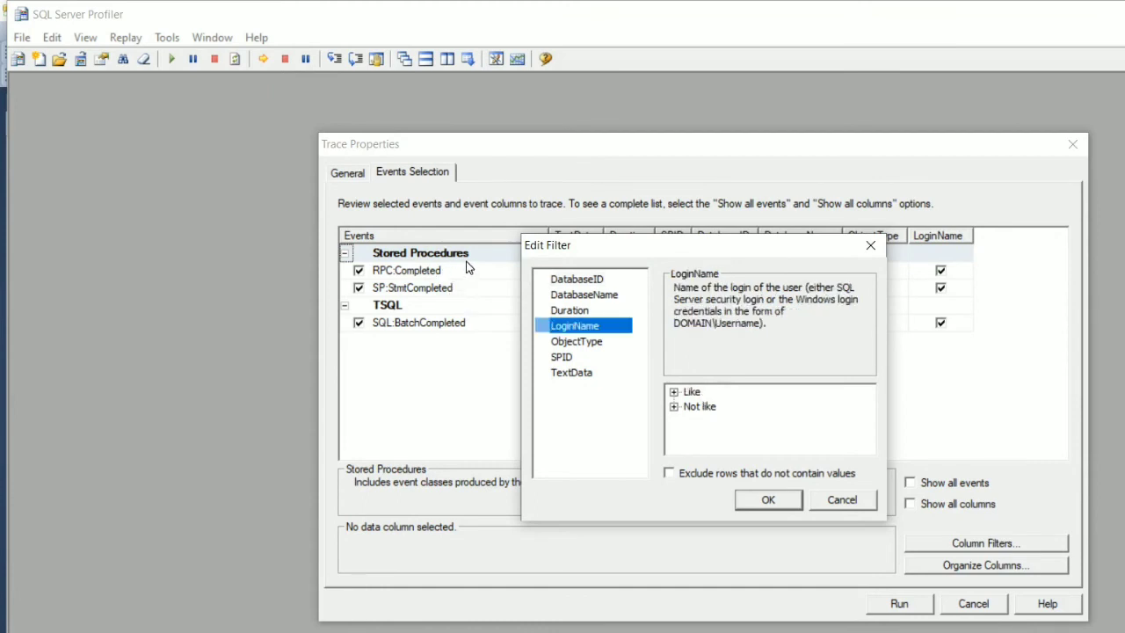
pyautogui.press('Up')
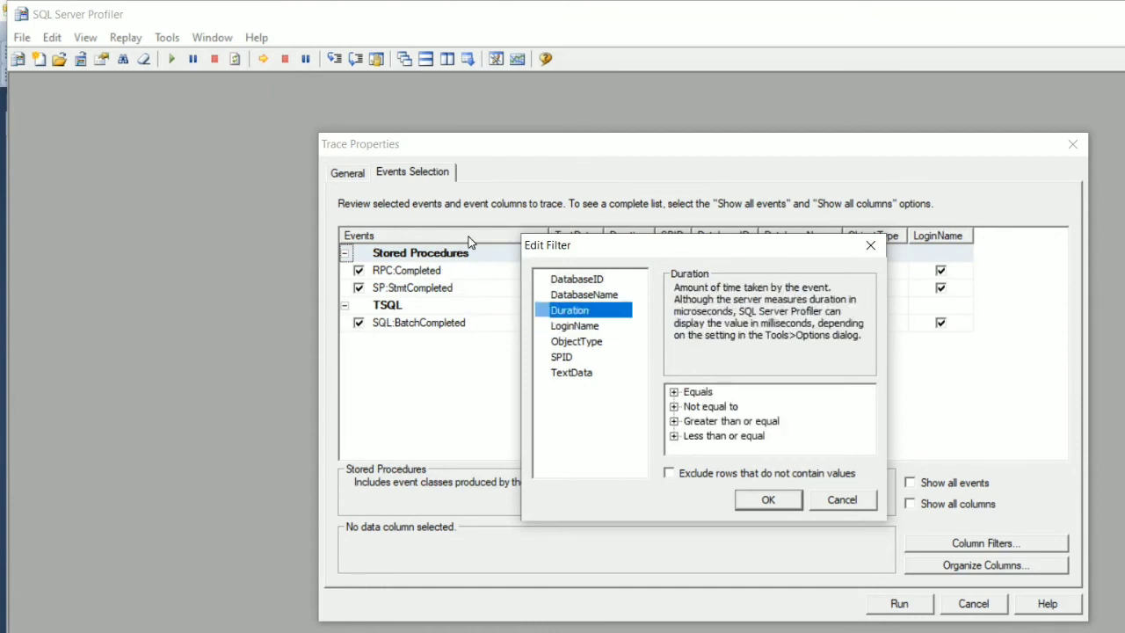
pyautogui.press('Up')
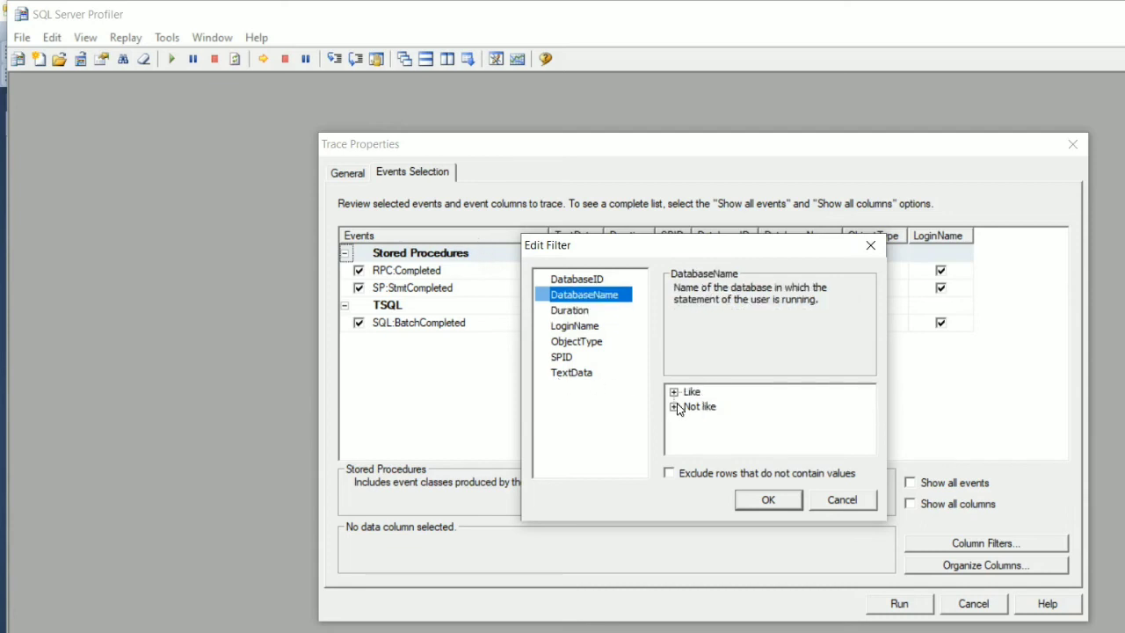
pyautogui.press('Escape')
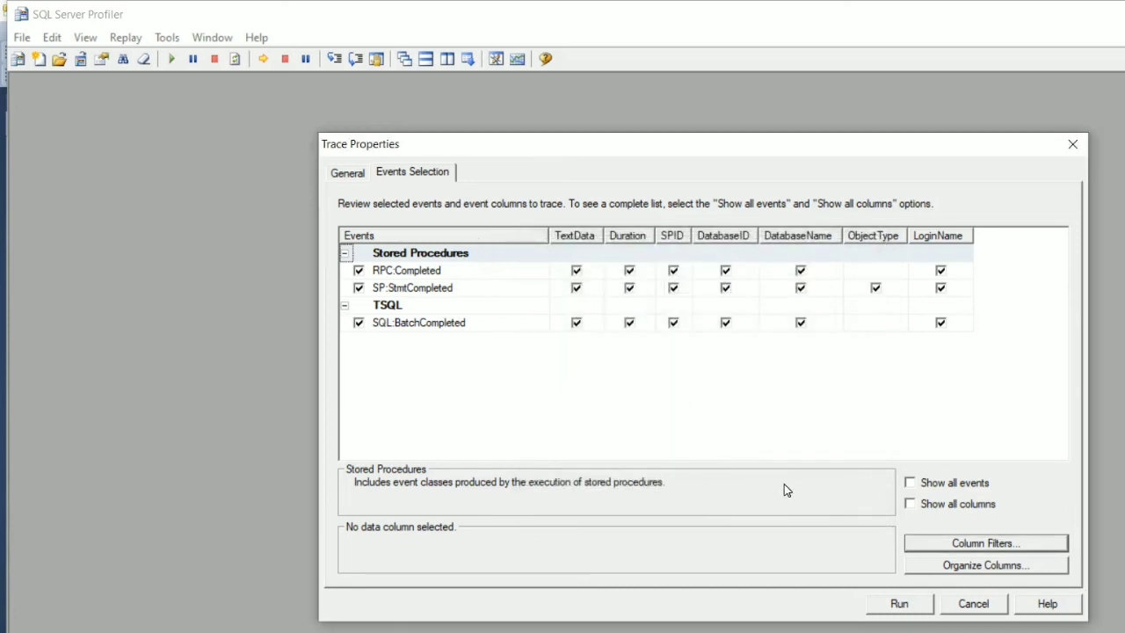
# Change the trace template to TSQL_Locks and show its selected events and columns
pyautogui.hotkey('ctrl', 'shift', 'Tab')
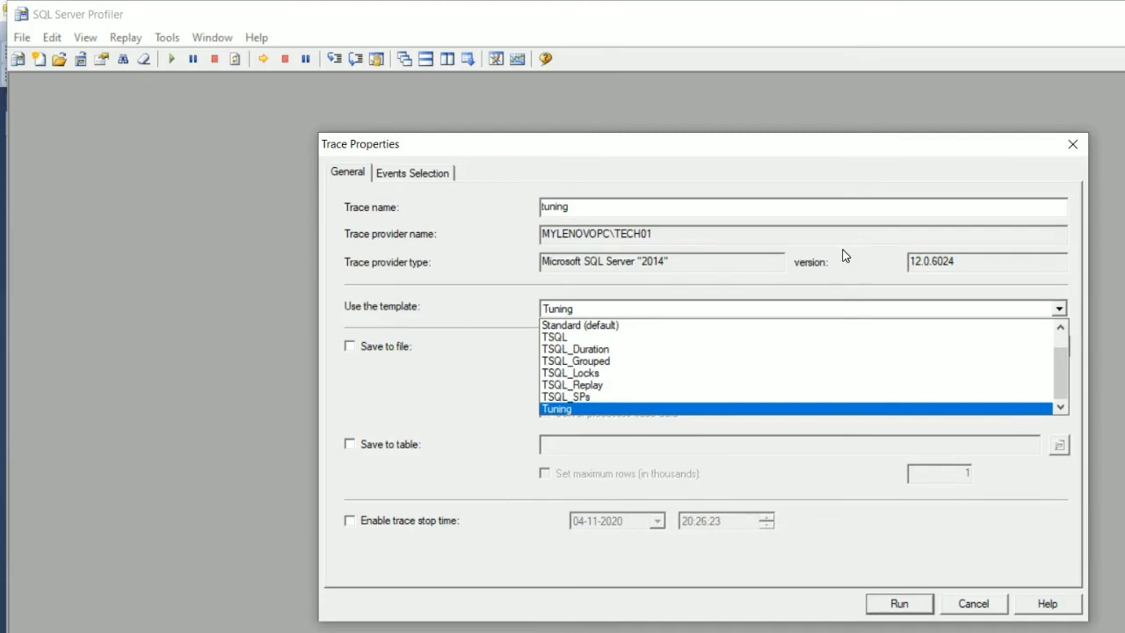
pyautogui.click(502, 304)
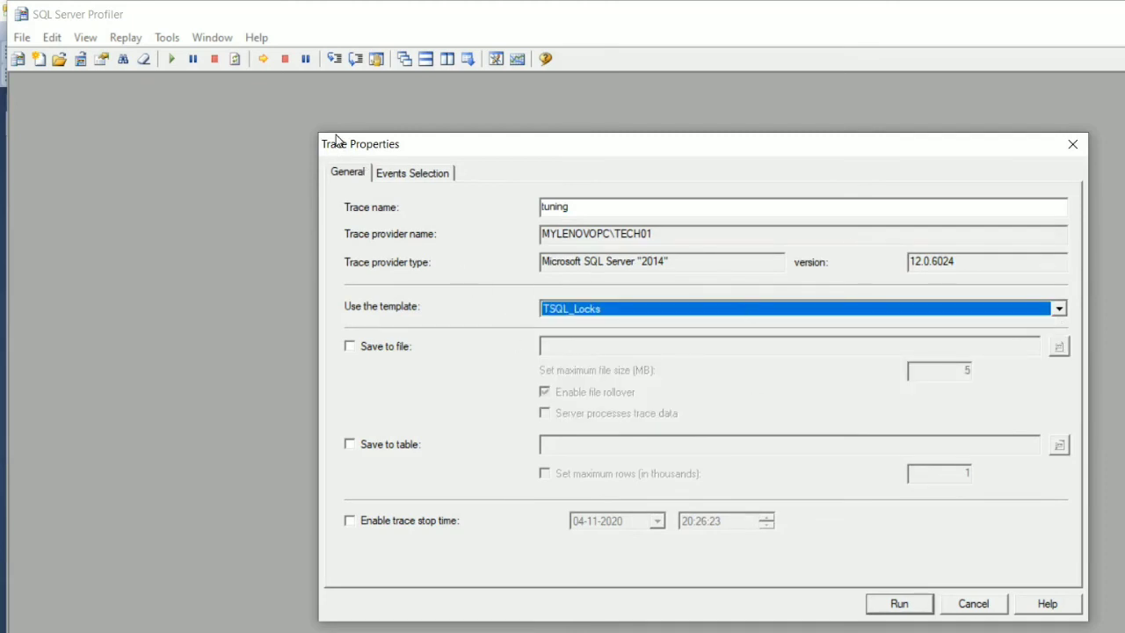
pyautogui.click(412, 173)
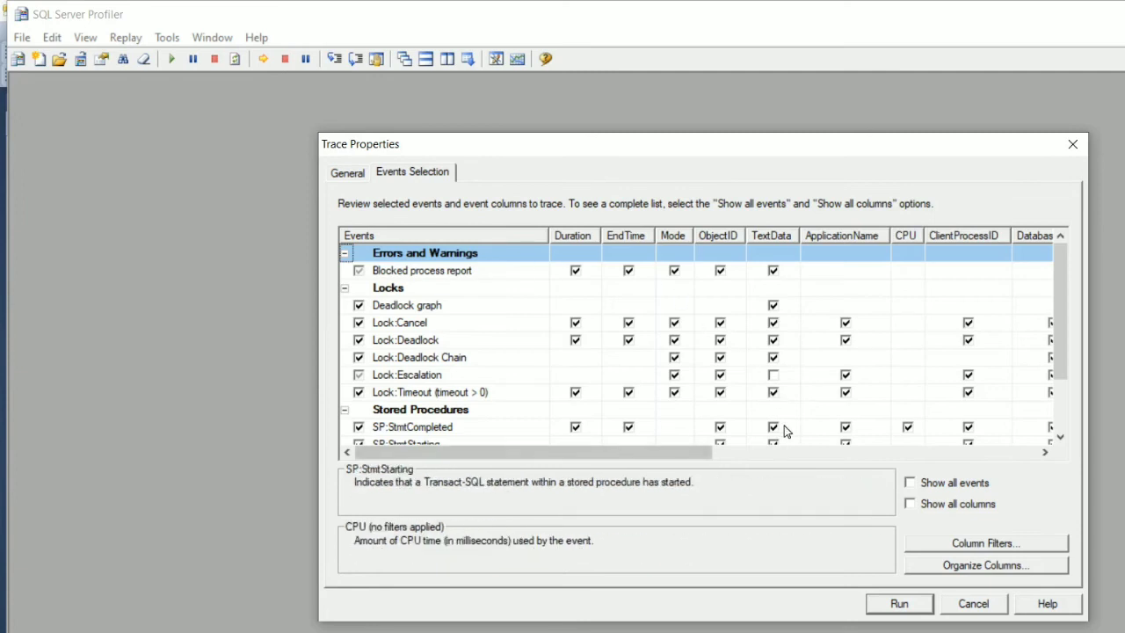
# Examine the column filters of the TSQL_Locks template, including CPU, SPID and LoginName, and close them without setting a filter
pyautogui.click(986, 543)
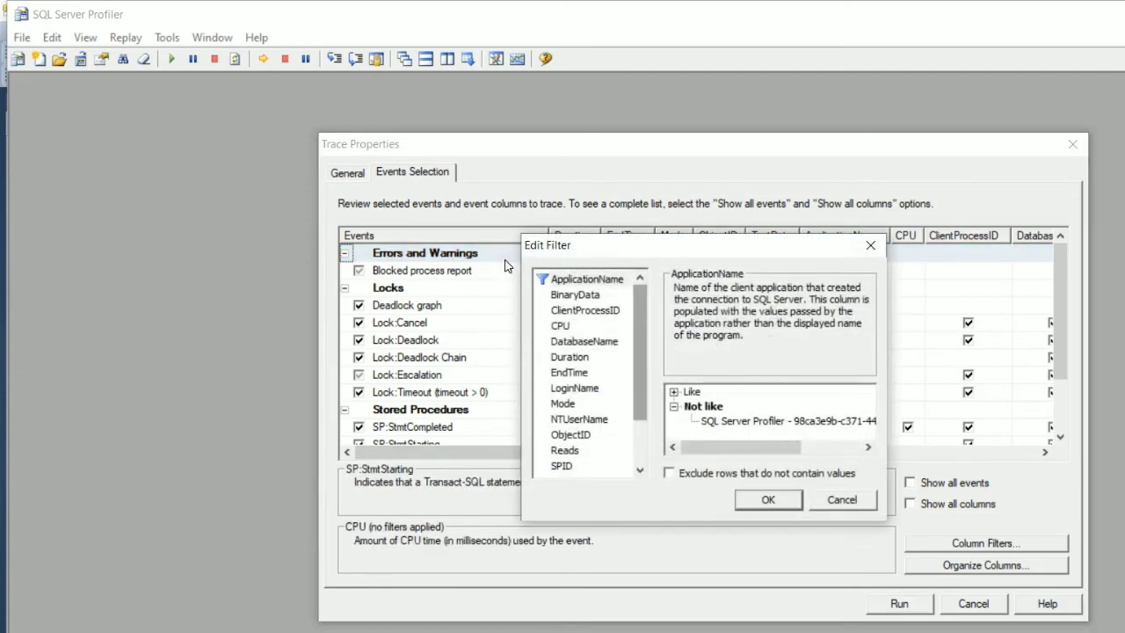
pyautogui.press('Down')
pyautogui.press('Down')
pyautogui.press('Down')
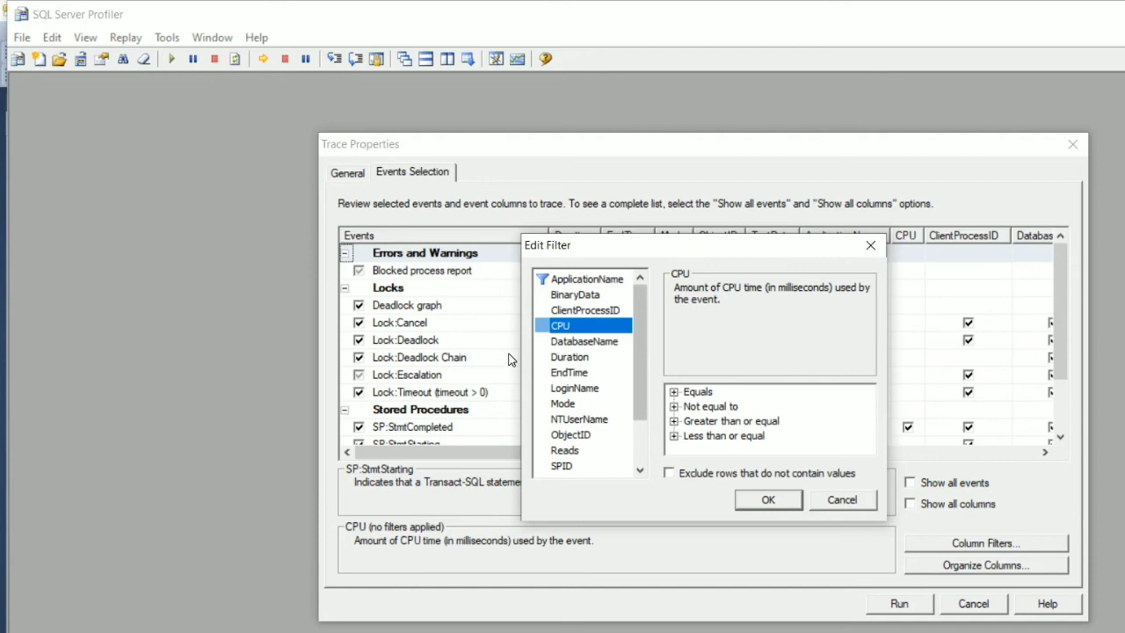
pyautogui.press('s')
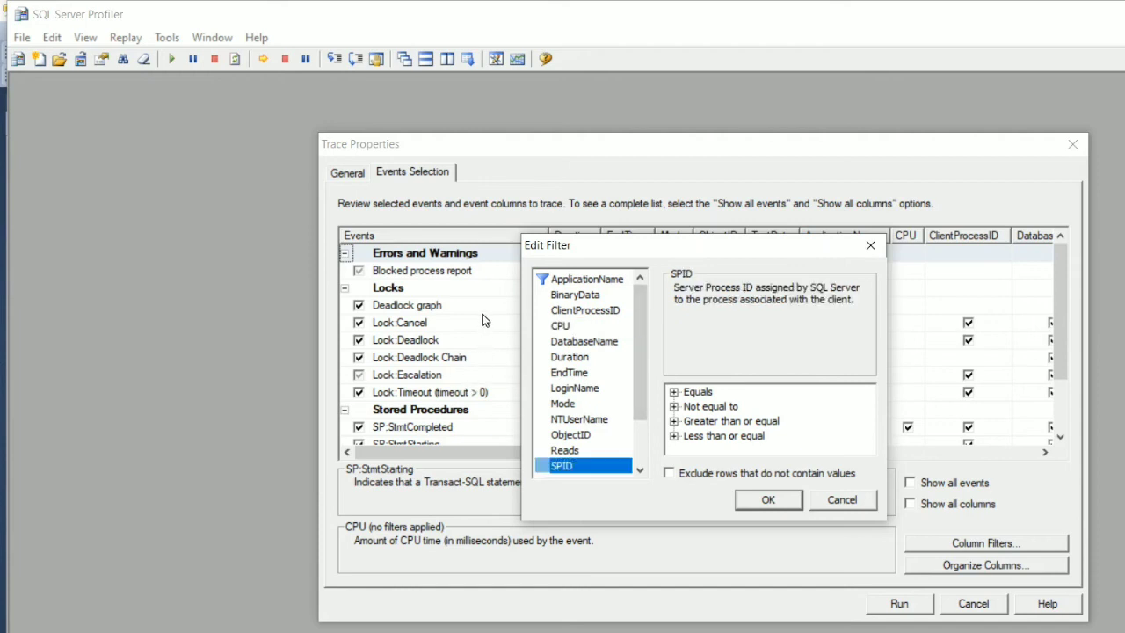
pyautogui.press('l')
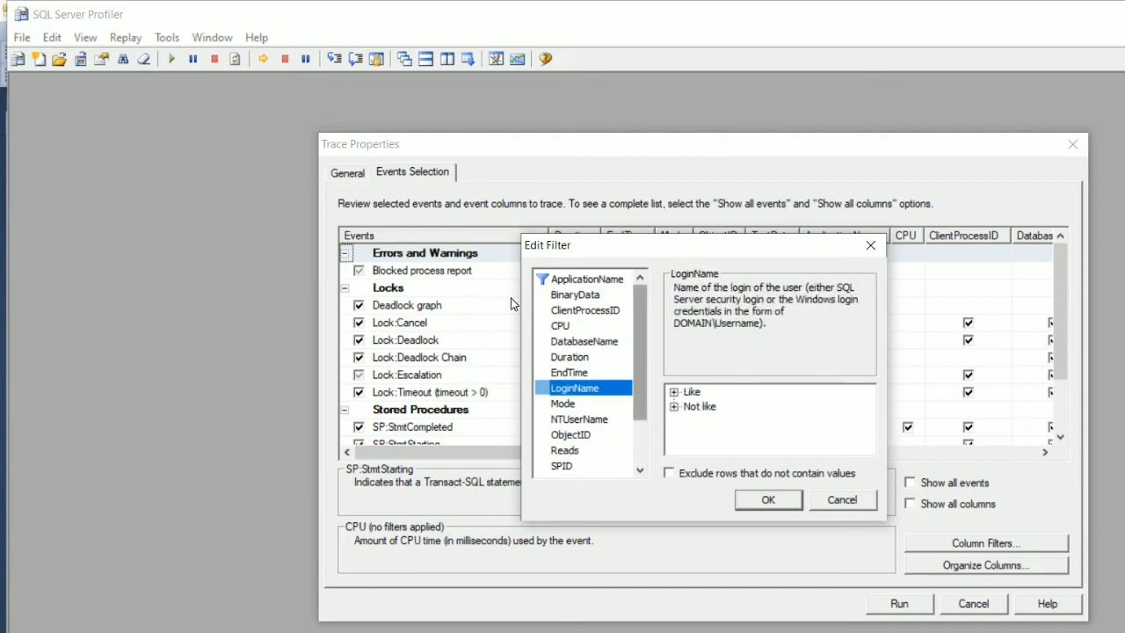
pyautogui.scroll(-2, 513, 302)
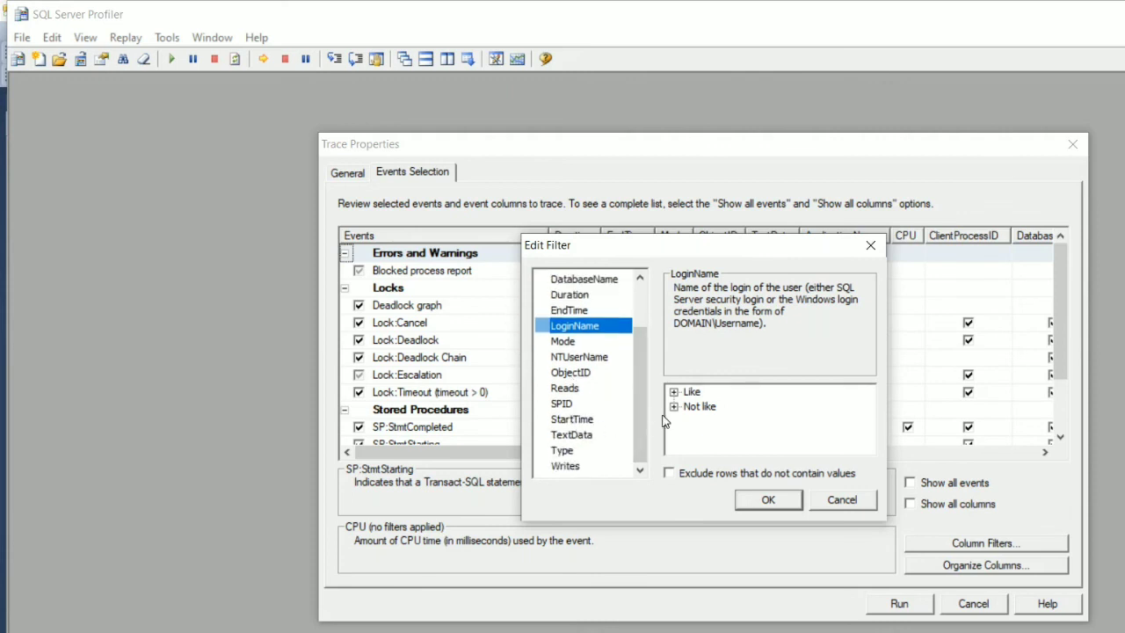
pyautogui.press('Escape')
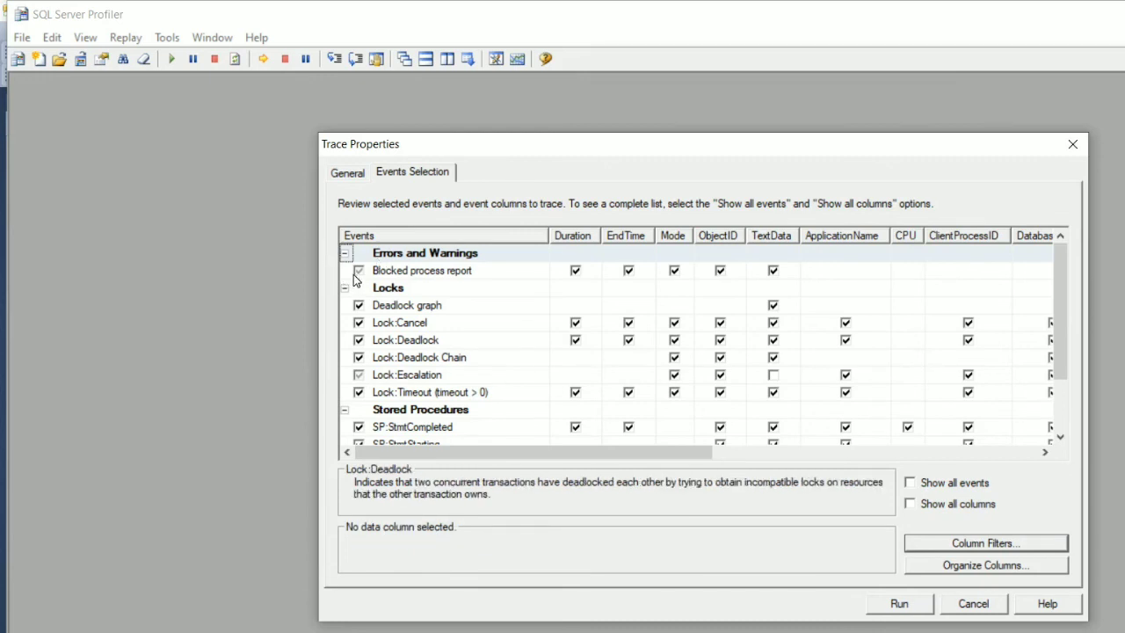
# View the Lock:Deadlock event's description, check the DatabaseLog query in SQL Server Management Studio, and return to the trace properties in SQL Server Profiler
pyautogui.click(405, 339)
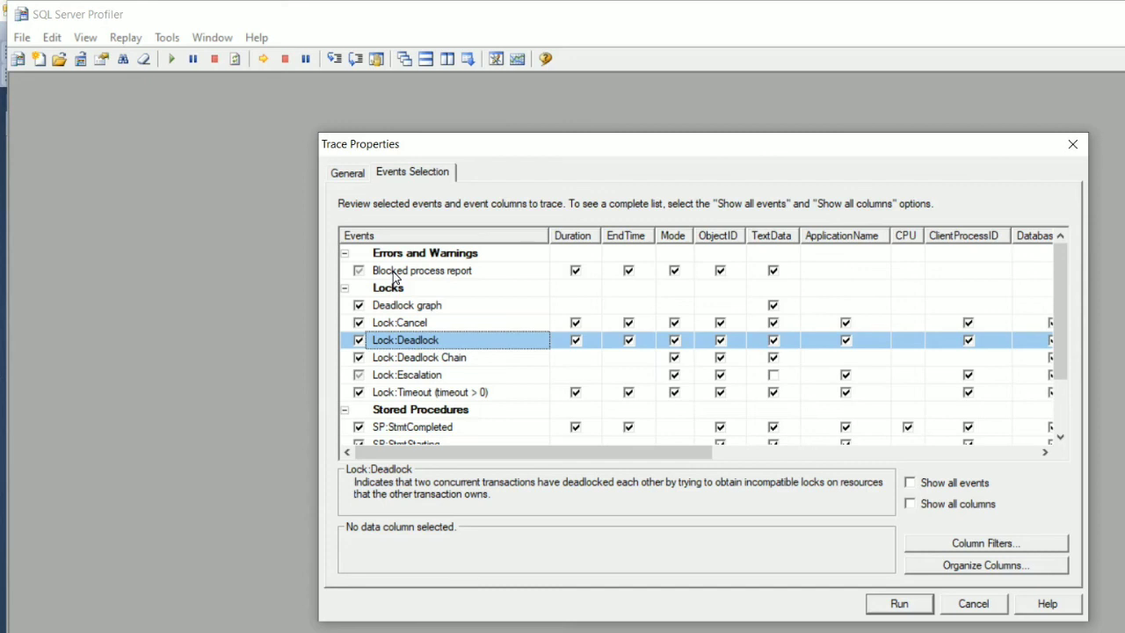
pyautogui.click(703, 622)
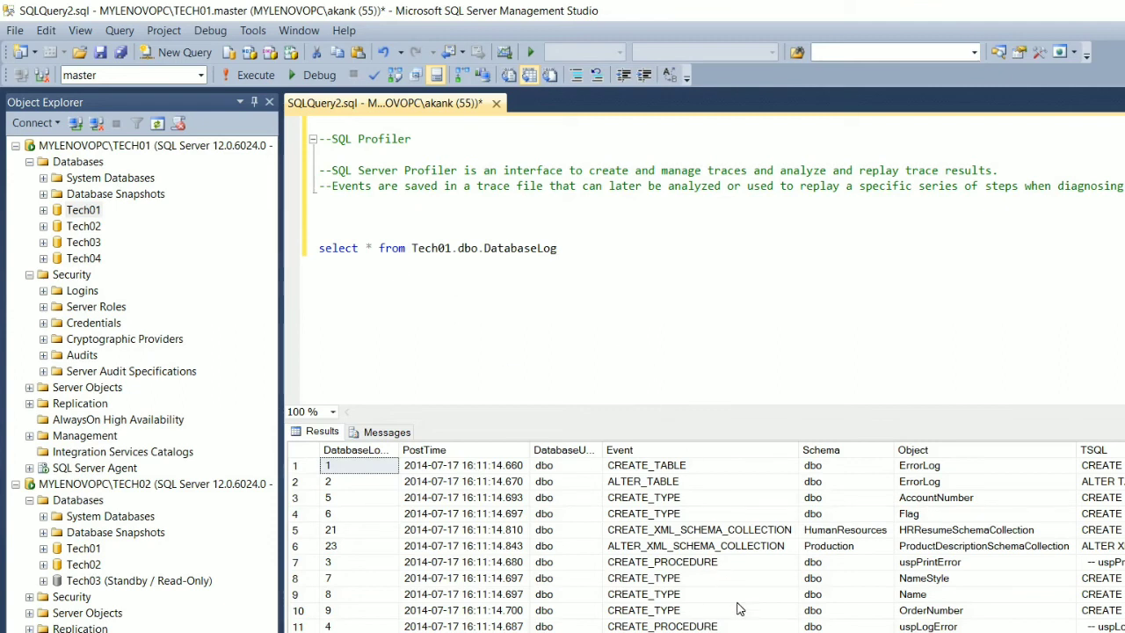
pyautogui.click(781, 626)
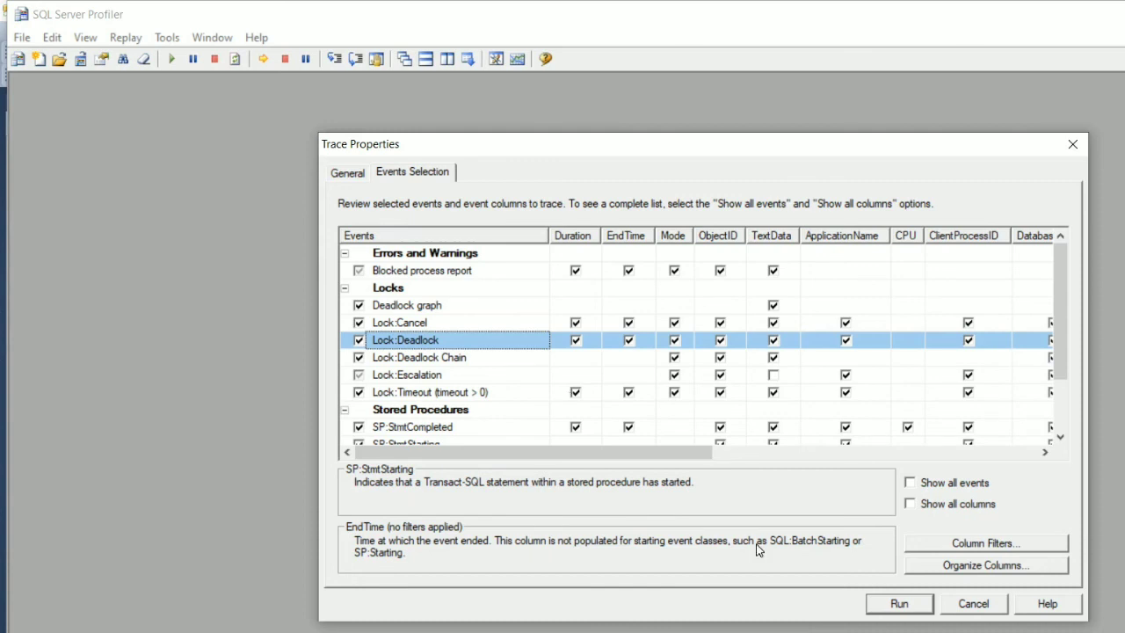
pyautogui.click(703, 626)
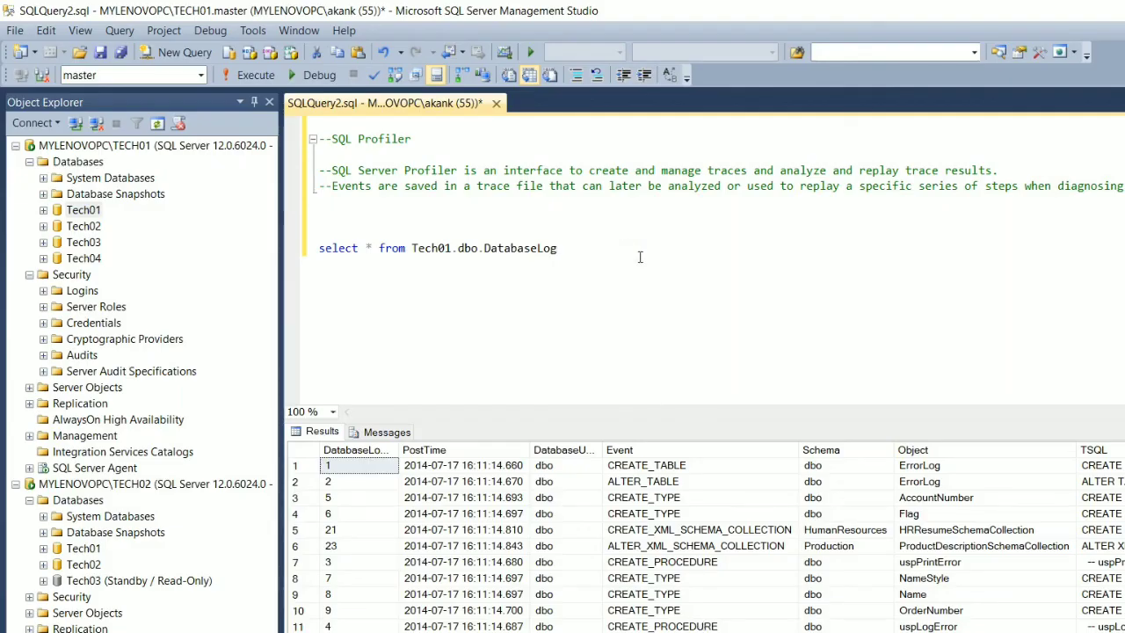
pyautogui.click(775, 628)
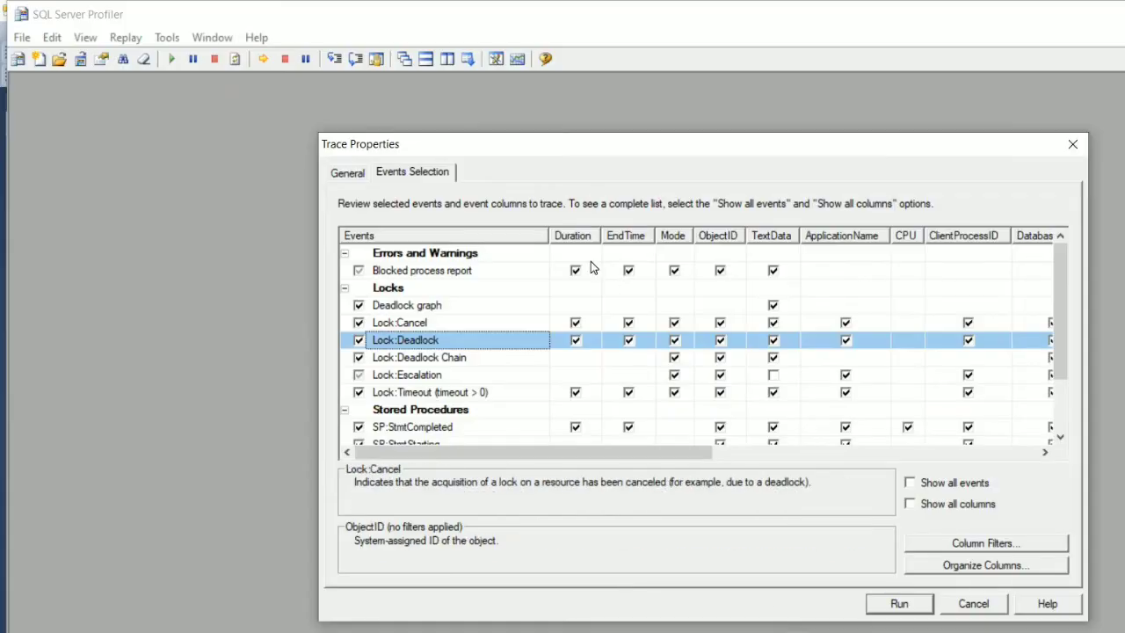